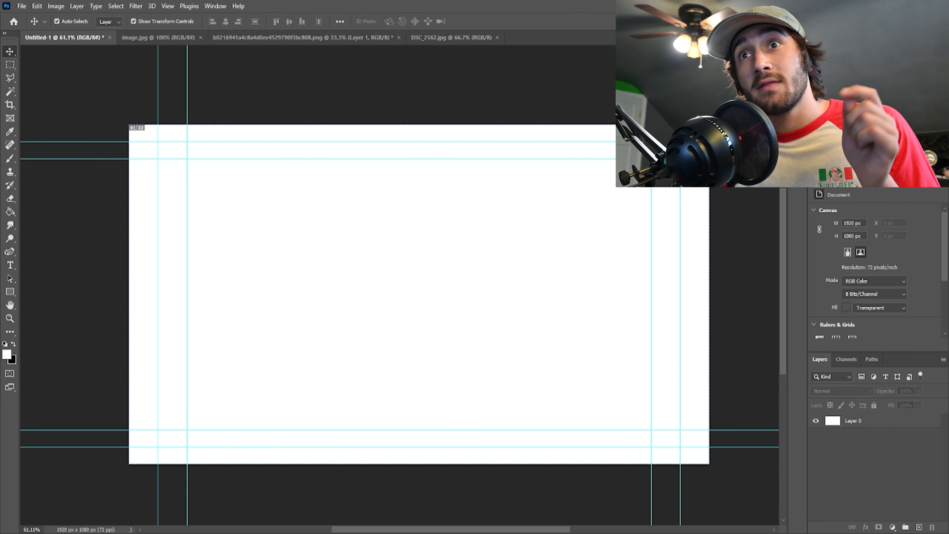
In image.jpg, draw a circular marquee selection about 402 px wide around the football player's head and upper chest
{"action": "left_click", "coordinate": [10, 66]}
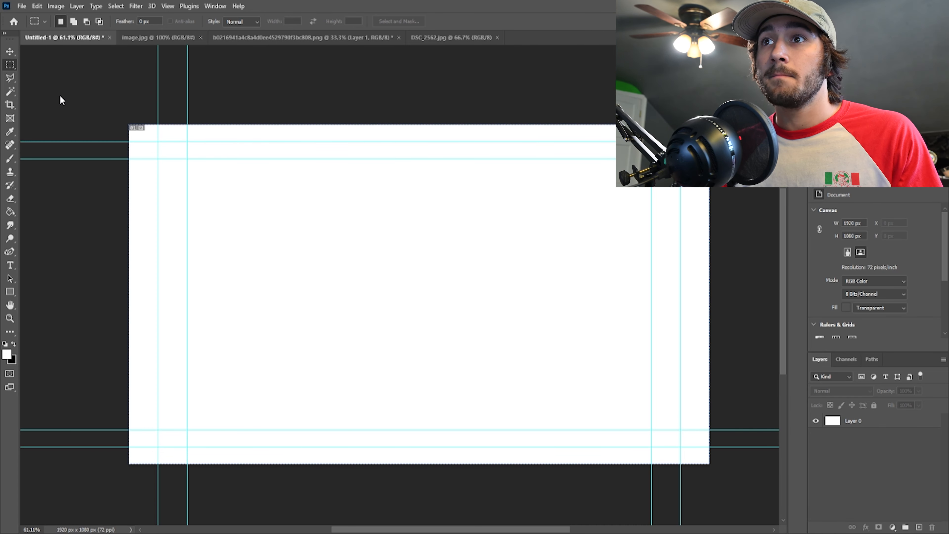
{"action": "left_click", "coordinate": [157, 37]}
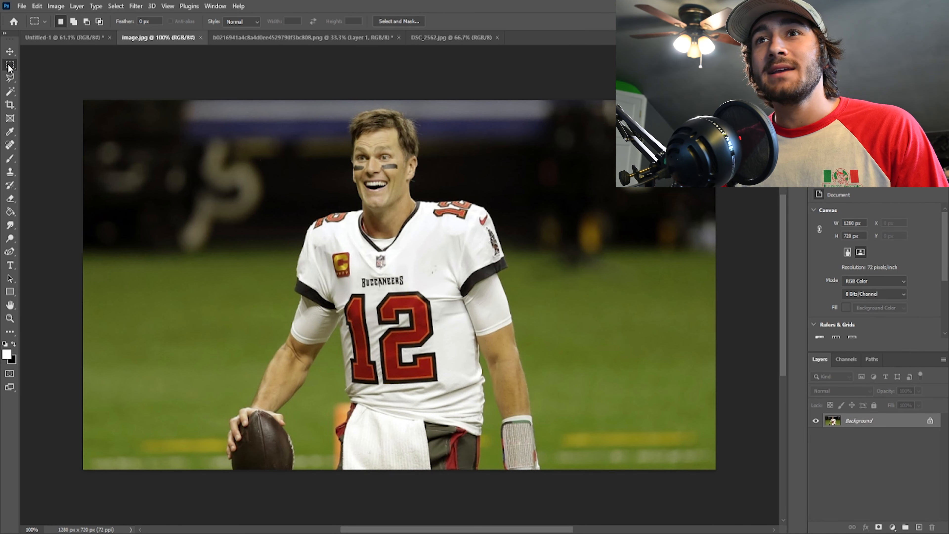
{"action": "left_click_drag", "start_coordinate": [265, 116], "coordinate": [455, 317]}
{"action": "left_click_drag", "start_coordinate": [586, 318], "coordinate": [611, 309]}
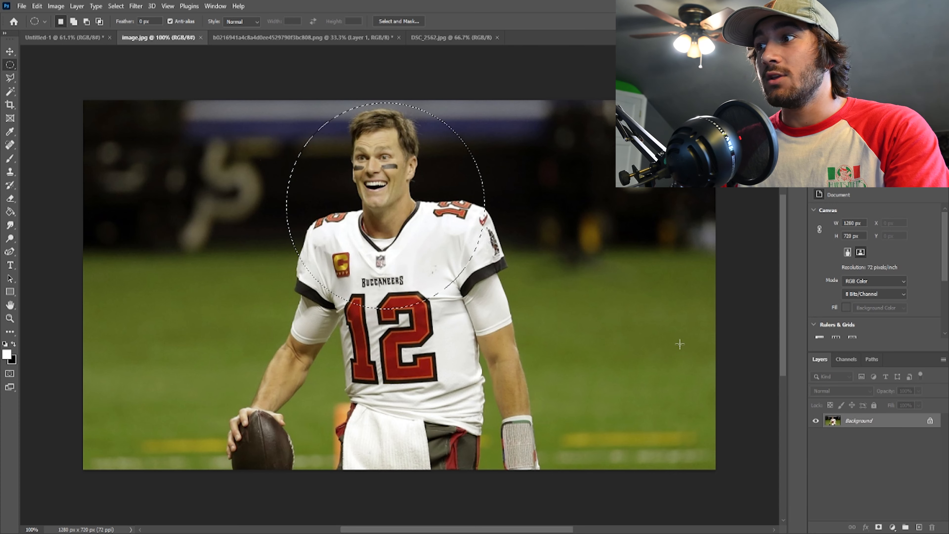
Invert the circular selection and unlock the Background layer for editing
{"action": "key", "text": "ctrl+shift+i"}
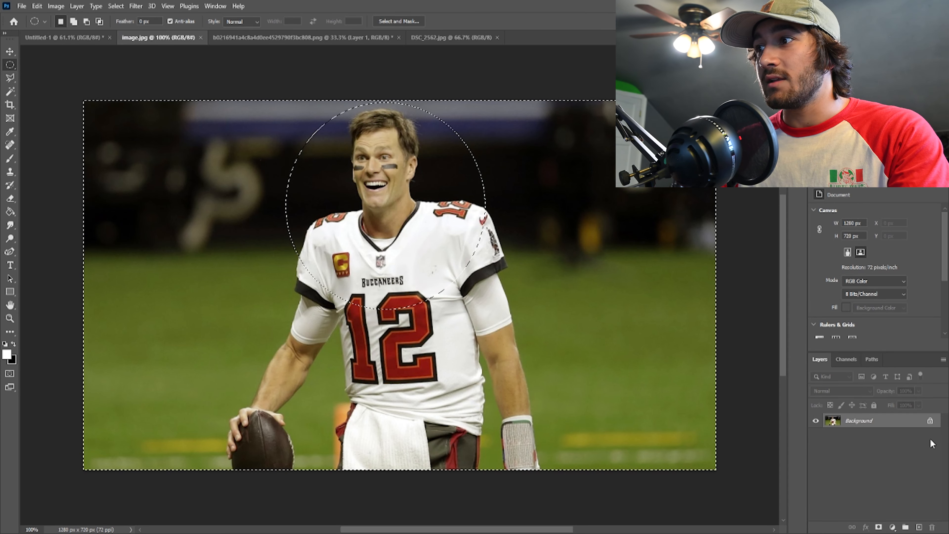
{"action": "left_click", "coordinate": [930, 421]}
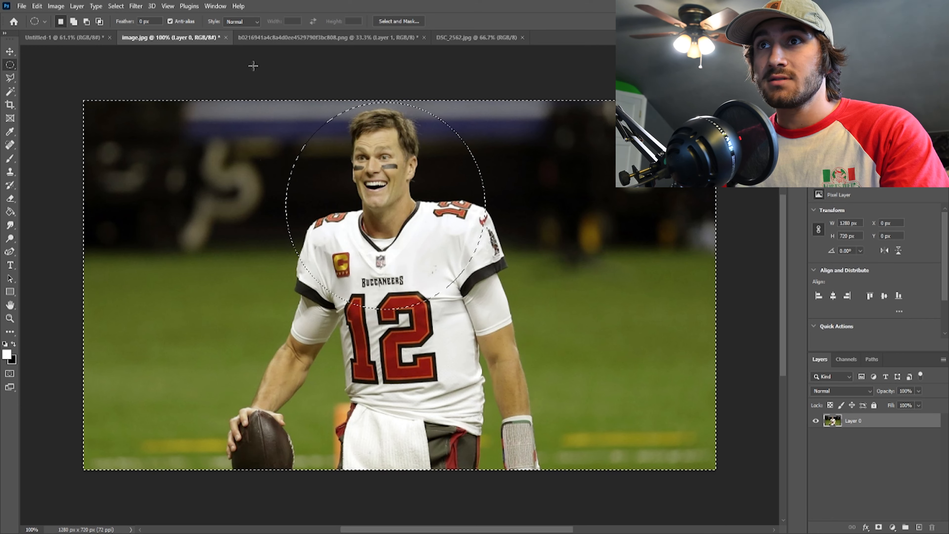
Invert the selection back to the circle's interior, then delete its contents and undo the deletion
{"action": "key", "text": "ctrl+shift+i"}
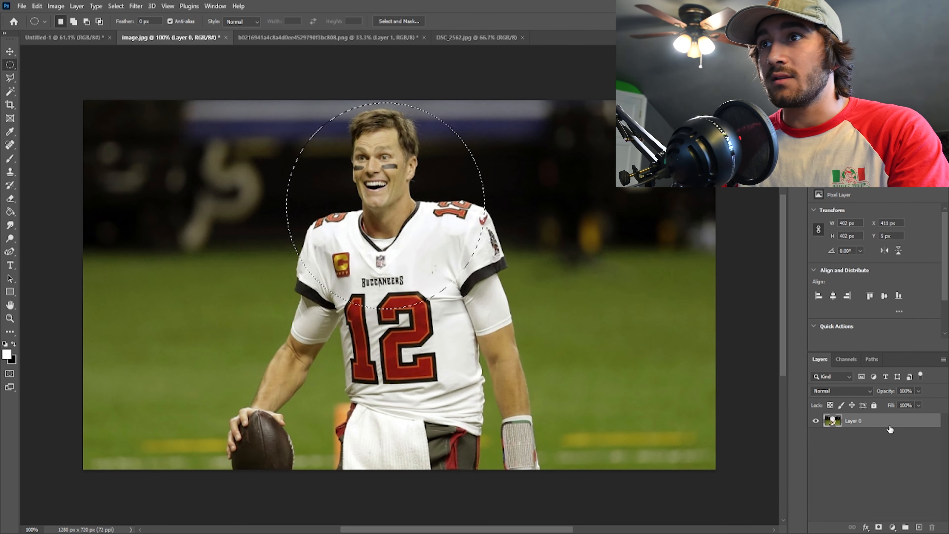
{"action": "key", "text": "Delete"}
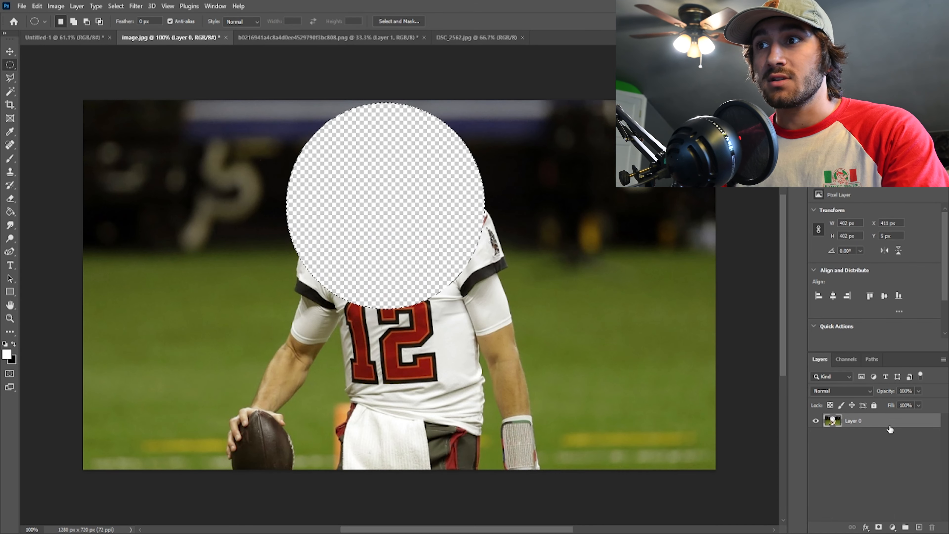
{"action": "key", "text": "ctrl+z"}
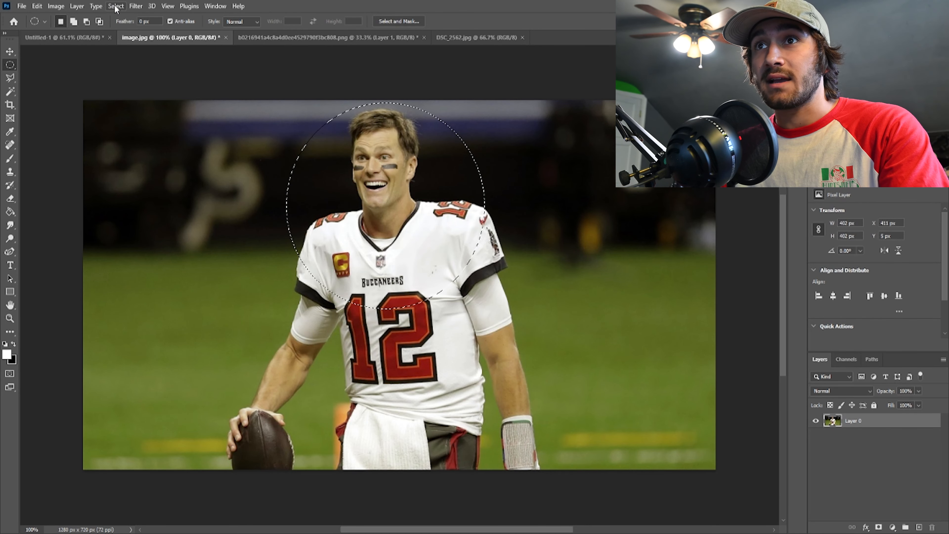
Try deleting everything outside the circle by inverting the selection, then undo the deletion and deselect
{"action": "key", "text": "ctrl+shift+i"}
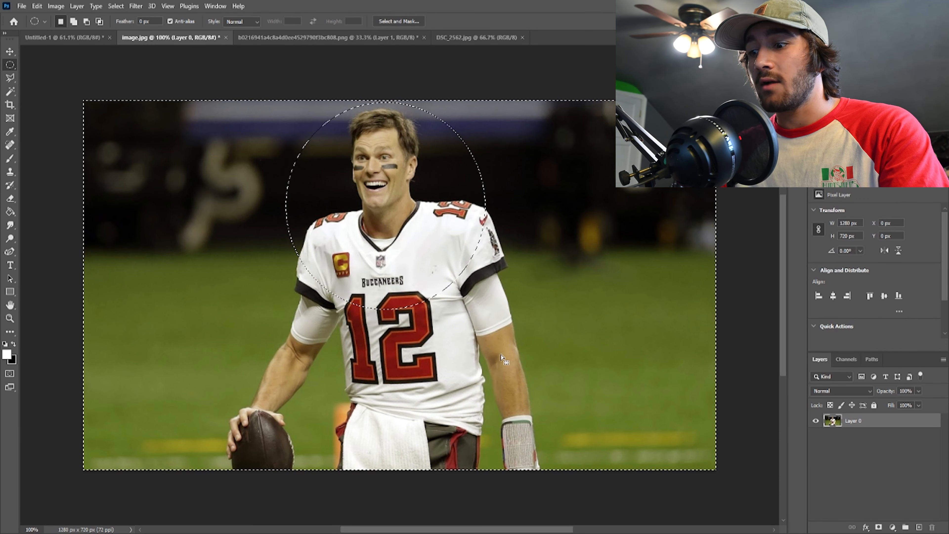
{"action": "key", "text": "Delete"}
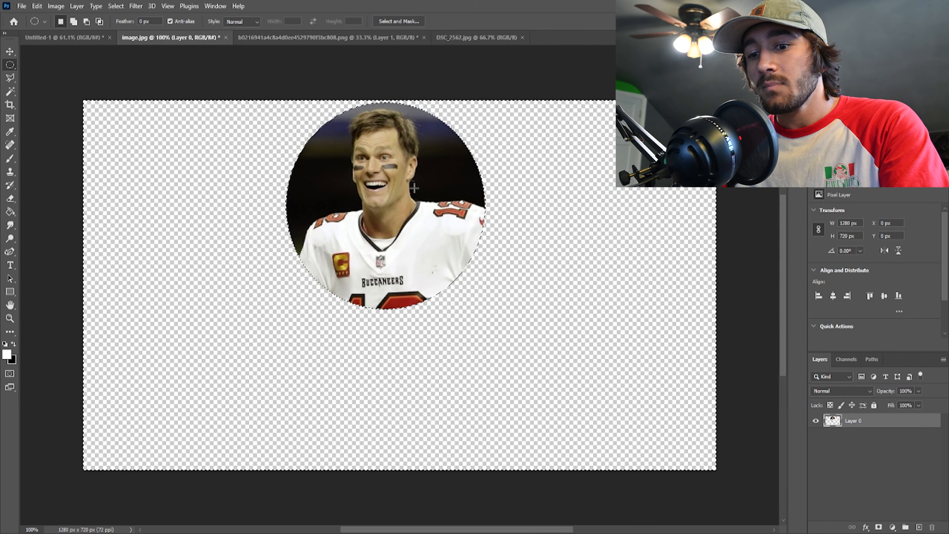
{"action": "key", "text": "ctrl+z"}
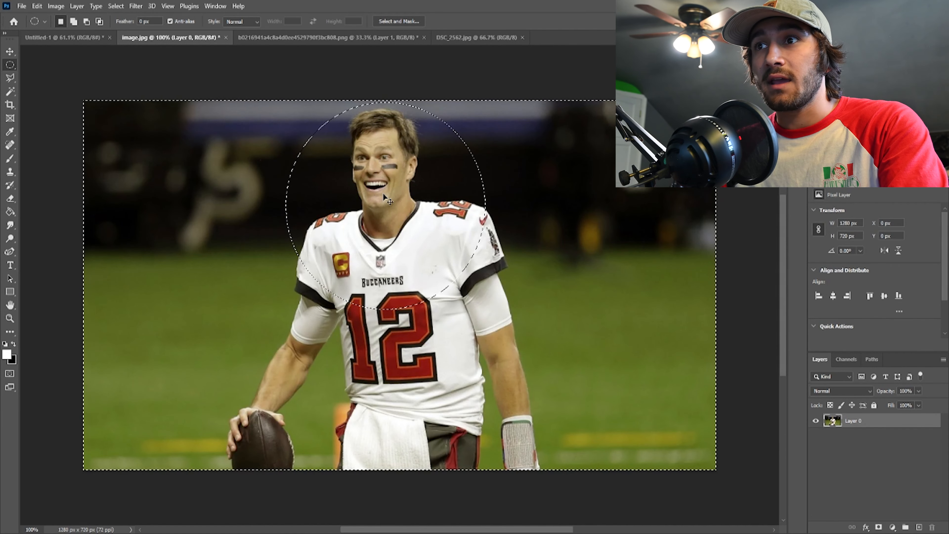
{"action": "key", "text": "ctrl+d"}
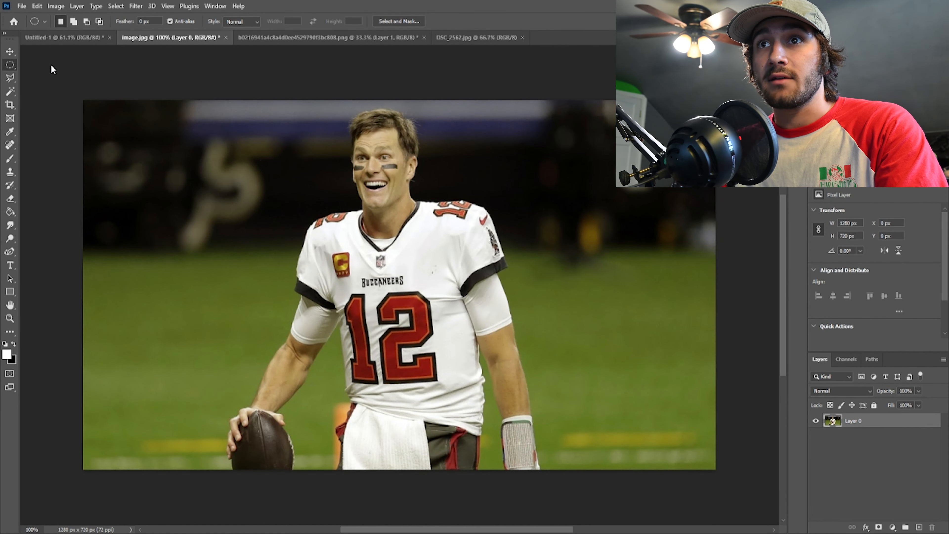
Marquee a rectangle about 900 by 362 px around the player's upper body and delete everything outside it
{"action": "key", "text": "shift+m"}
{"action": "left_click_drag", "start_coordinate": [168, 123], "coordinate": [613, 308]}
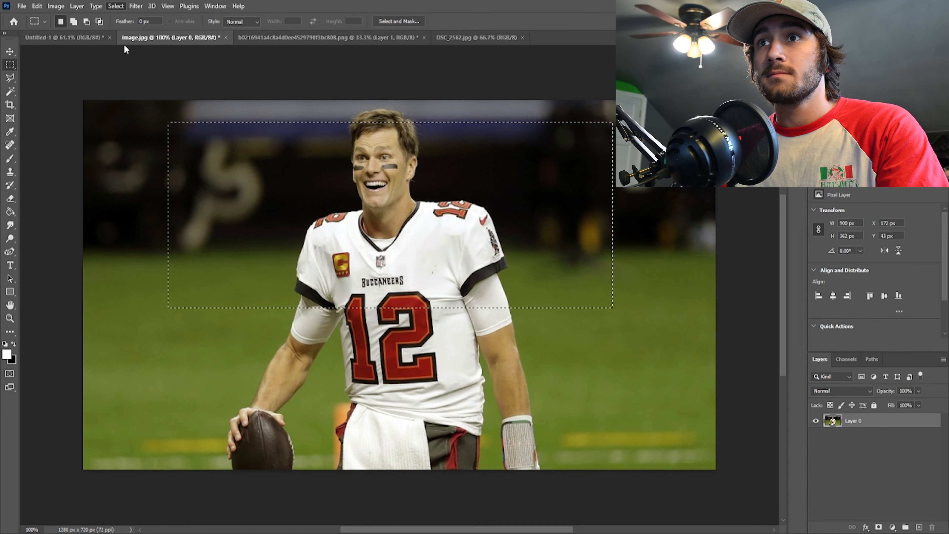
{"action": "key", "text": "ctrl+shift+i"}
{"action": "key", "text": "Delete"}
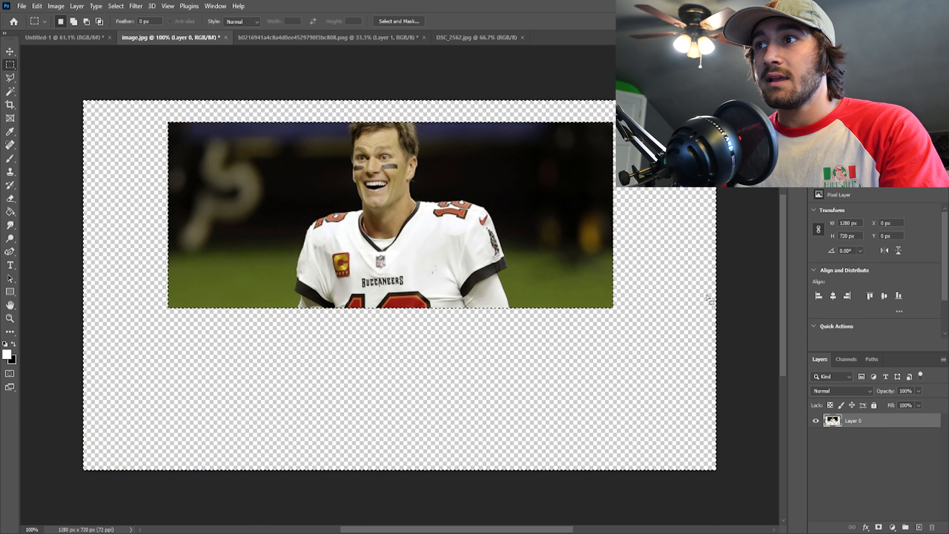
{"action": "key", "text": "ctrl+d"}
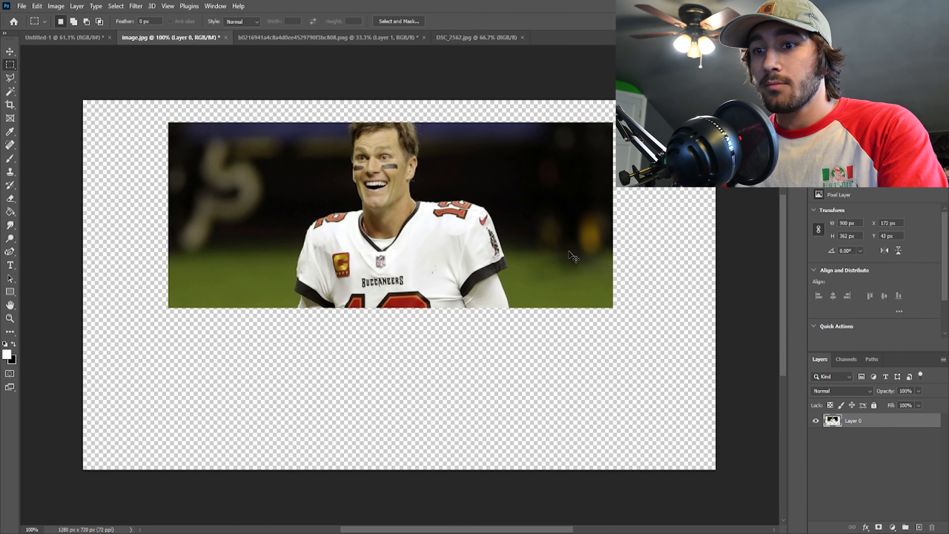
Undo the deletion outside the rectangle and clear the remaining selection
{"action": "key", "text": "ctrl+a"}
{"action": "key", "text": "ctrl+z"}
{"action": "key", "text": "ctrl+z"}
{"action": "key", "text": "ctrl+z"}
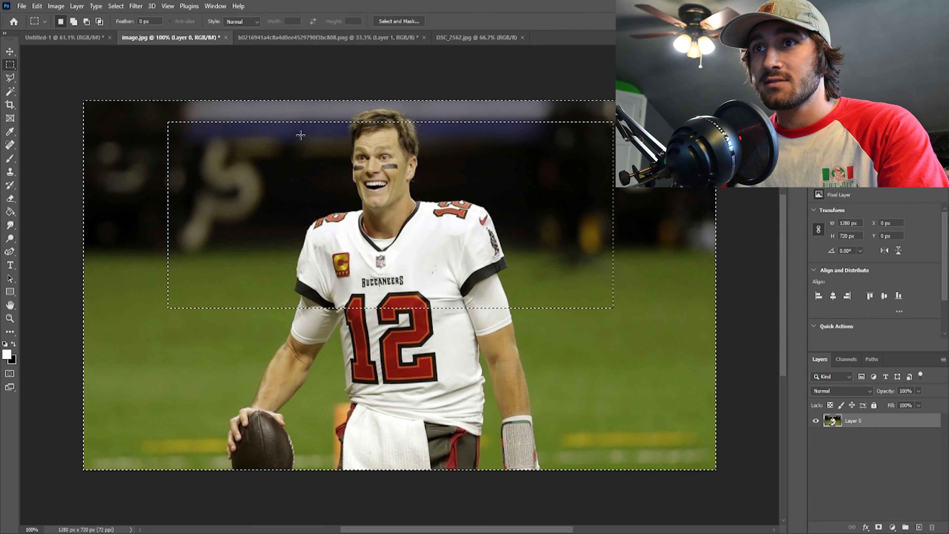
{"action": "left_click", "coordinate": [293, 202]}
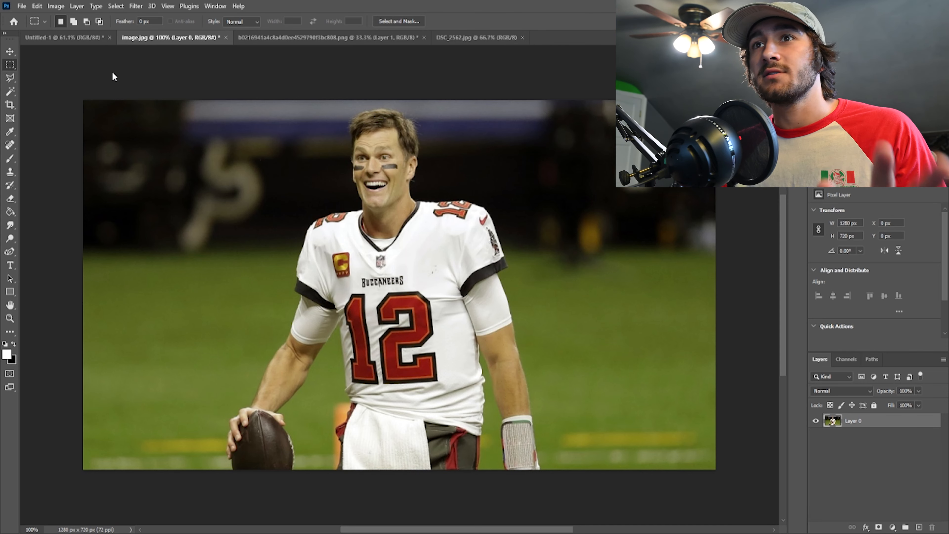
Delete everything outside a freehand Lasso outline about 537 by 409 px around the head and shoulders, then undo it
{"action": "left_click", "coordinate": [10, 79]}
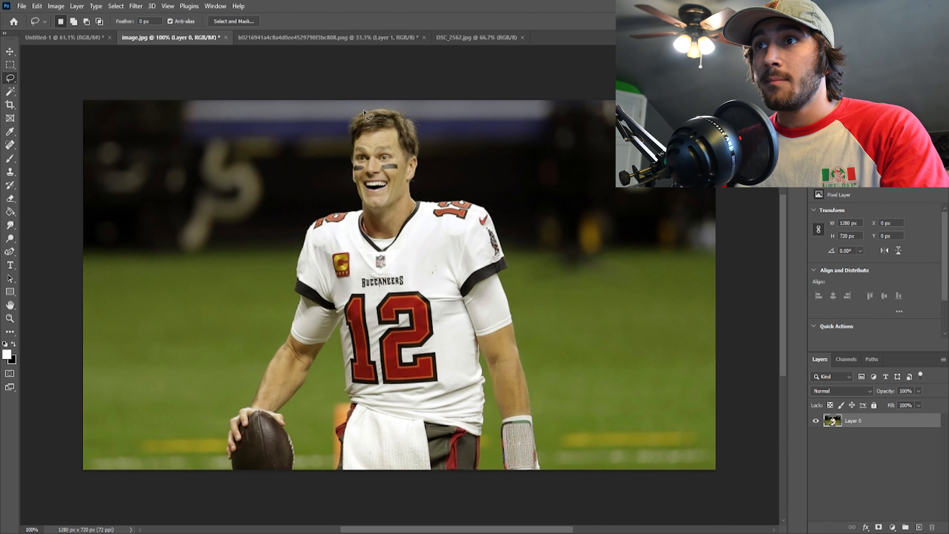
{"action": "mouse_move", "coordinate": [357, 107]}
{"action": "left_mouse_down"}
{"action": "mouse_move", "coordinate": [277, 166]}
{"action": "mouse_move", "coordinate": [276, 269]}
{"action": "mouse_move", "coordinate": [364, 304]}
{"action": "mouse_move", "coordinate": [438, 311]}
{"action": "mouse_move", "coordinate": [517, 285]}
{"action": "mouse_move", "coordinate": [529, 234]}
{"action": "mouse_move", "coordinate": [508, 195]}
{"action": "mouse_move", "coordinate": [452, 177]}
{"action": "mouse_move", "coordinate": [436, 142]}
{"action": "mouse_move", "coordinate": [438, 107]}
{"action": "mouse_move", "coordinate": [403, 95]}
{"action": "mouse_move", "coordinate": [374, 104]}
{"action": "left_mouse_up"}
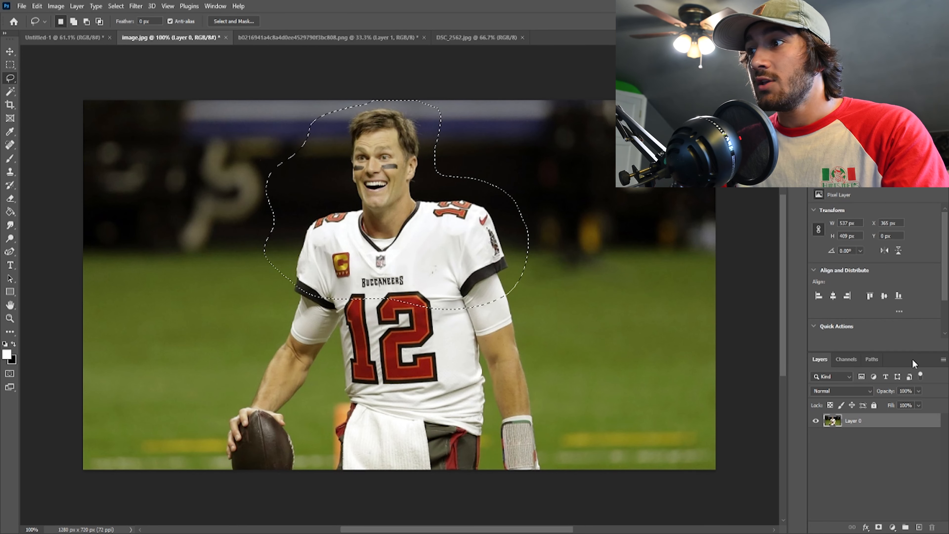
{"action": "key", "text": "ctrl+shift+i"}
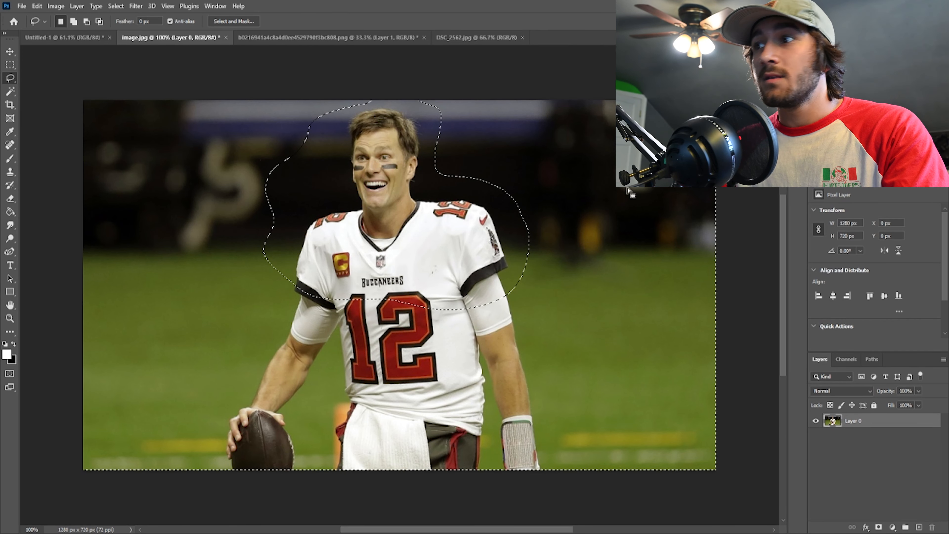
{"action": "key", "text": "Delete"}
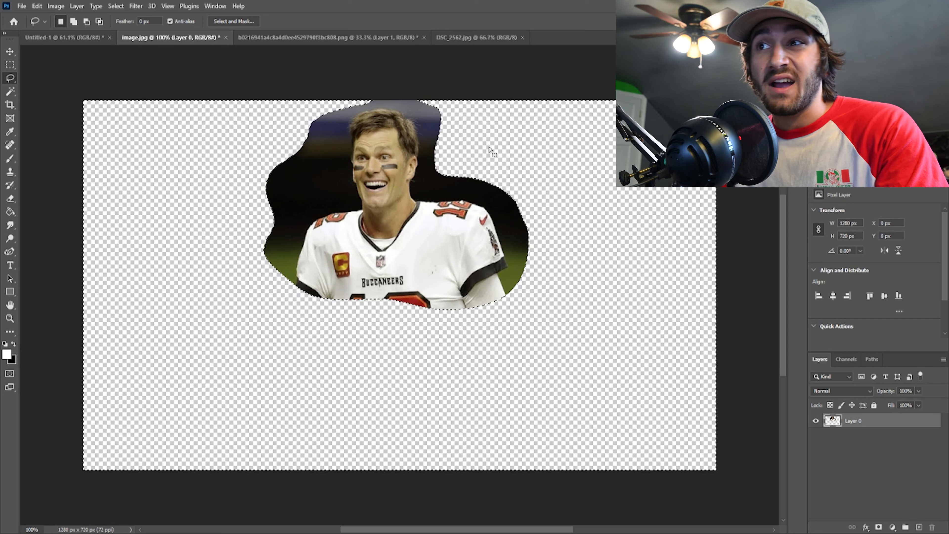
{"action": "key", "text": "ctrl+z"}
{"action": "key", "text": "ctrl+z"}
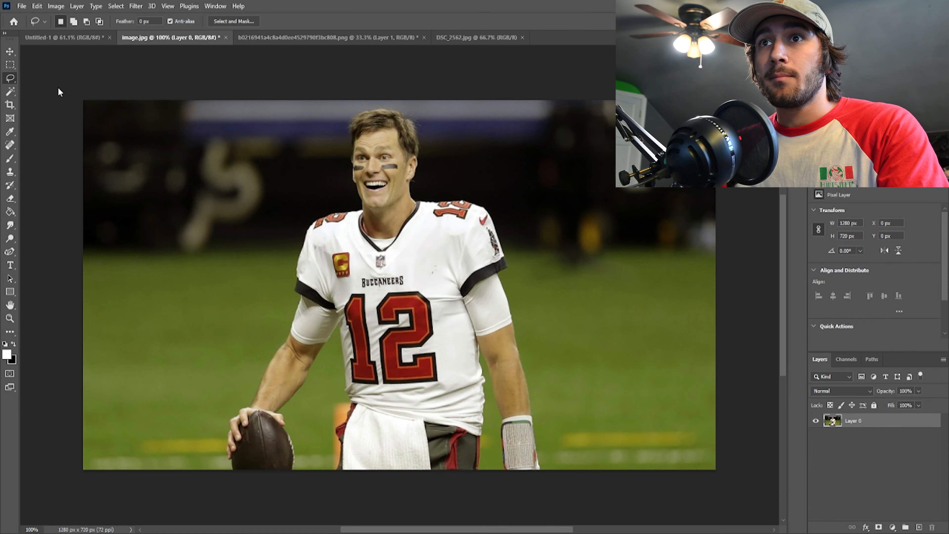
Draw a closed Polygonal Lasso selection about 662 by 558 px around the player's head and torso
{"action": "key", "text": "shift+l"}
{"action": "key", "text": "shift+l"}
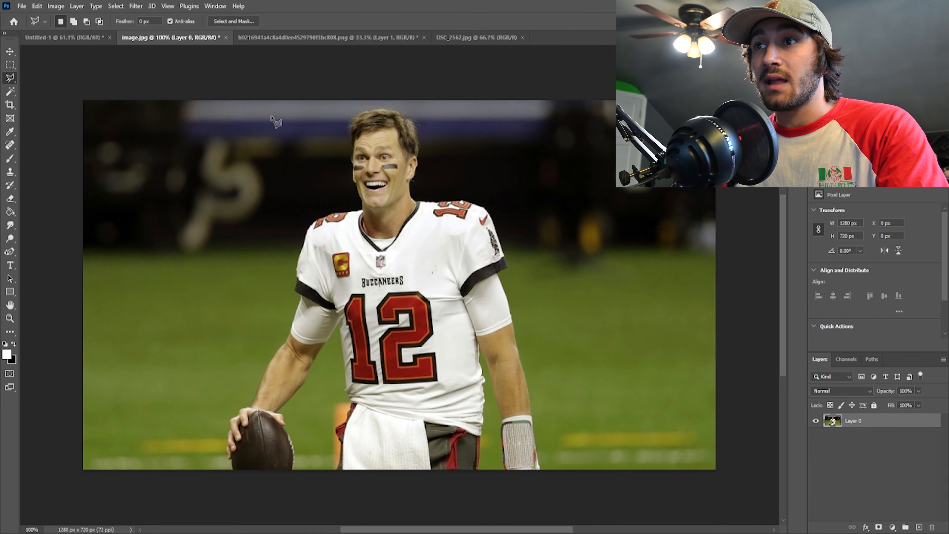
{"action": "left_click", "coordinate": [296, 163]}
{"action": "left_click", "coordinate": [336, 247]}
{"action": "left_click", "coordinate": [328, 366]}
{"action": "left_click", "coordinate": [502, 383]}
{"action": "left_click", "coordinate": [598, 316]}
{"action": "left_click", "coordinate": [526, 237]}
{"action": "left_click", "coordinate": [552, 156]}
{"action": "left_click", "coordinate": [456, 111]}
{"action": "left_click", "coordinate": [370, 98]}
{"action": "left_click", "coordinate": [297, 166]}
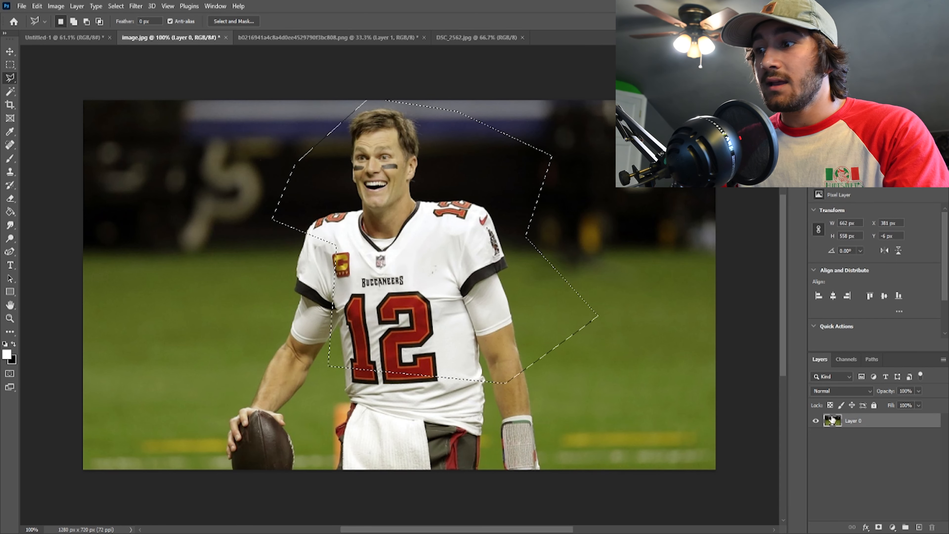
Delete the contents of the polygonal selection, then undo the deletion and deselect
{"action": "key", "text": "Delete"}
{"action": "key", "text": "ctrl+z"}
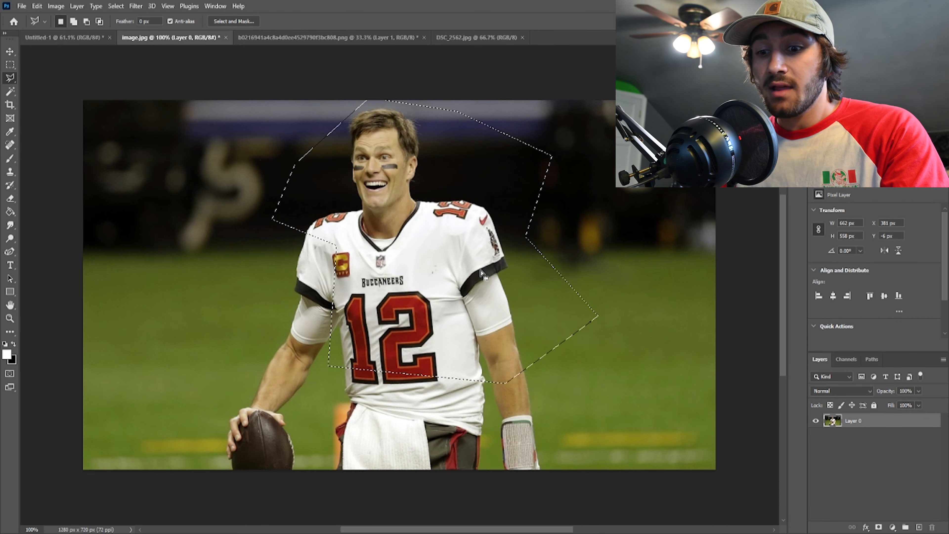
{"action": "key", "text": "ctrl+d"}
Trace a closed Magnetic Lasso selection about 220 by 415 px along the ball-holding arm, shoulder and collar
{"action": "left_click", "coordinate": [49, 96]}
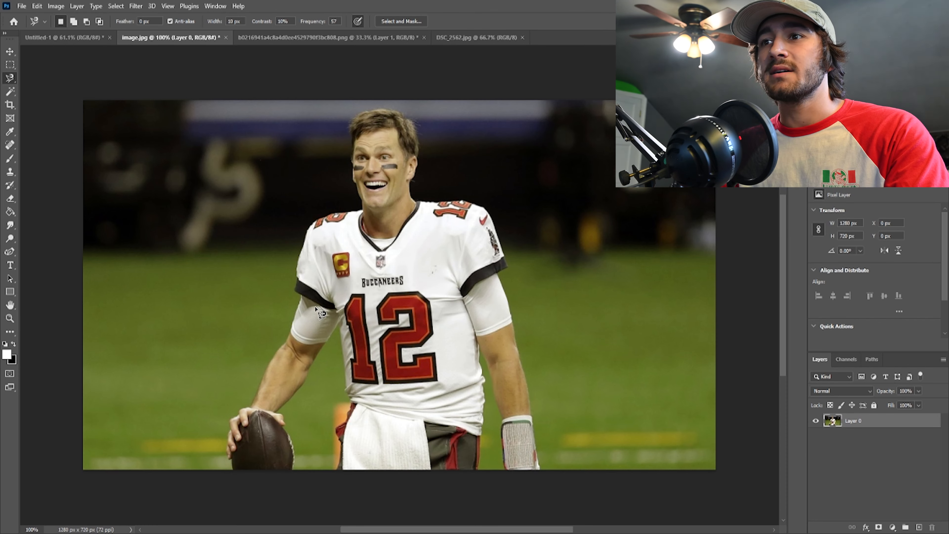
{"action": "scroll", "coordinate": [316, 308], "scroll_direction": "down", "scroll_amount": 2}
{"action": "scroll", "coordinate": [531, 235], "scroll_direction": "up", "scroll_amount": 2}
{"action": "scroll", "coordinate": [531, 235], "scroll_direction": "down", "scroll_amount": 1}
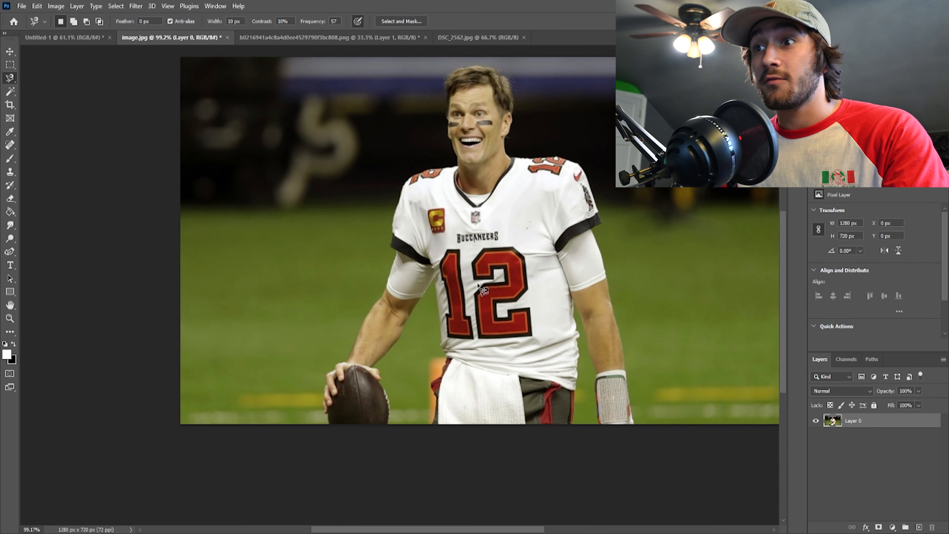
{"action": "scroll", "coordinate": [383, 304], "scroll_direction": "up", "scroll_amount": 13}
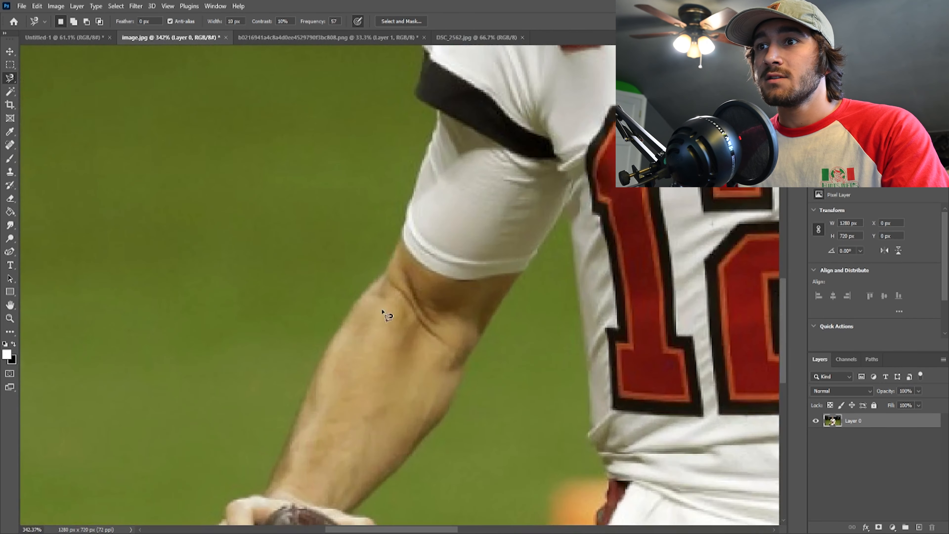
{"action": "scroll", "coordinate": [393, 277], "scroll_direction": "down", "scroll_amount": 10}
{"action": "scroll", "coordinate": [403, 210], "scroll_direction": "up", "scroll_amount": 4}
{"action": "scroll", "coordinate": [423, 197], "scroll_direction": "down", "scroll_amount": 1}
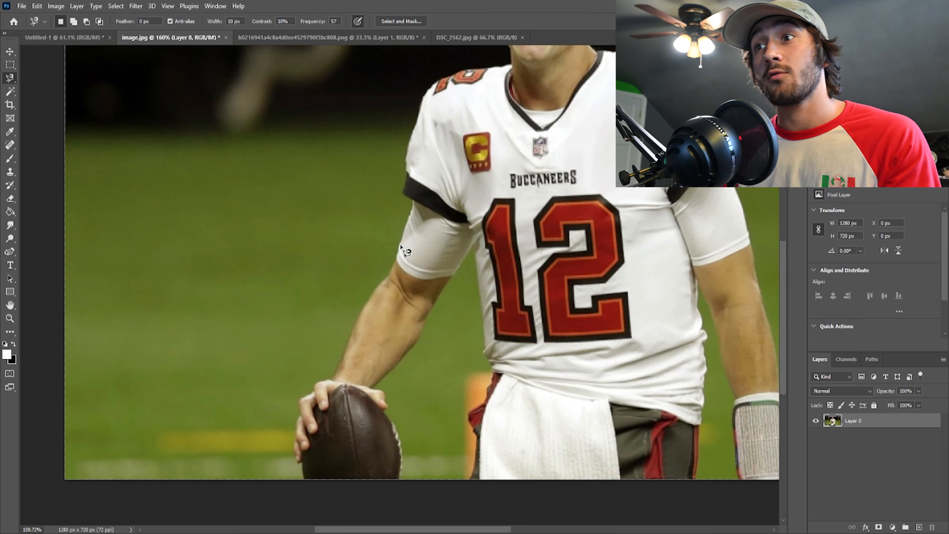
{"action": "left_click", "coordinate": [340, 357]}
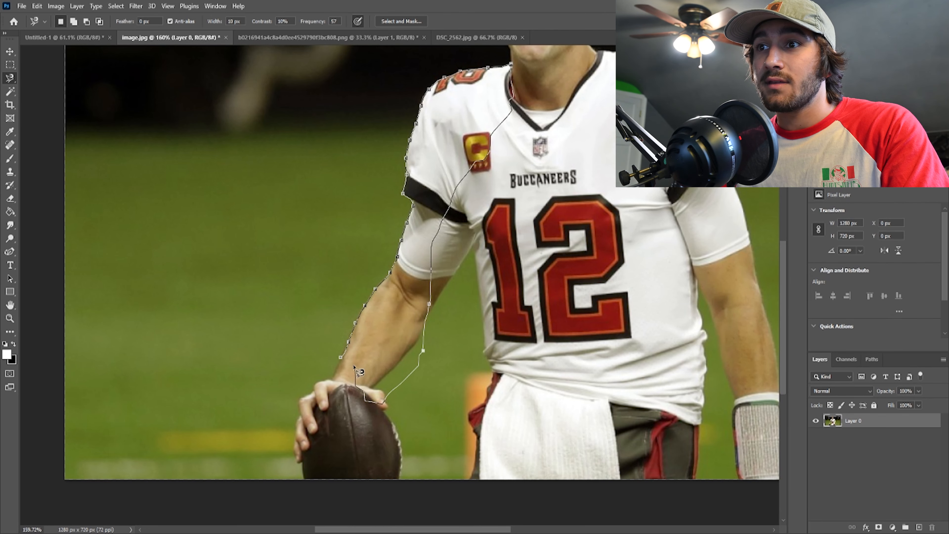
{"action": "left_click", "coordinate": [341, 358]}
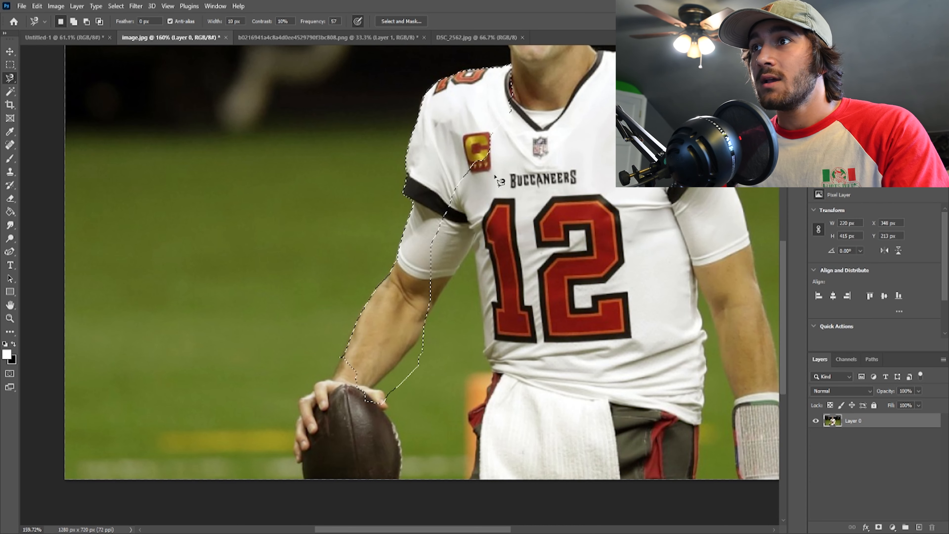
Delete the traced arm and shoulder area, then undo the deletion and its selection
{"action": "scroll", "coordinate": [585, 203], "scroll_direction": "down", "scroll_amount": 3}
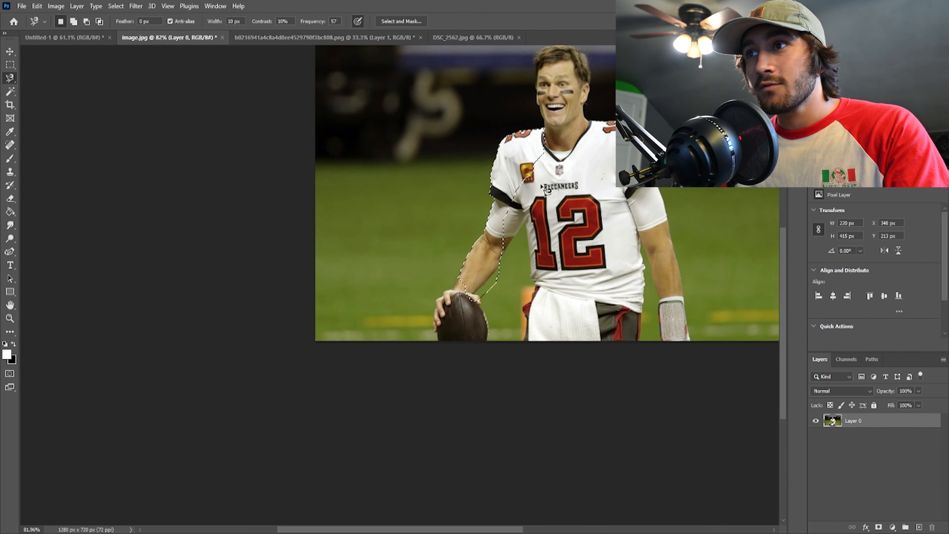
{"action": "key", "text": "Delete"}
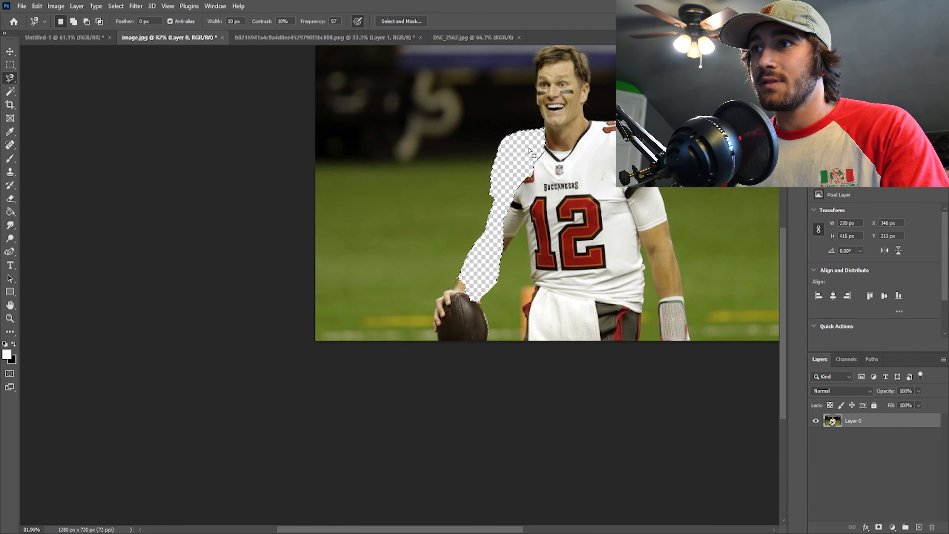
{"action": "key", "text": "ctrl+z"}
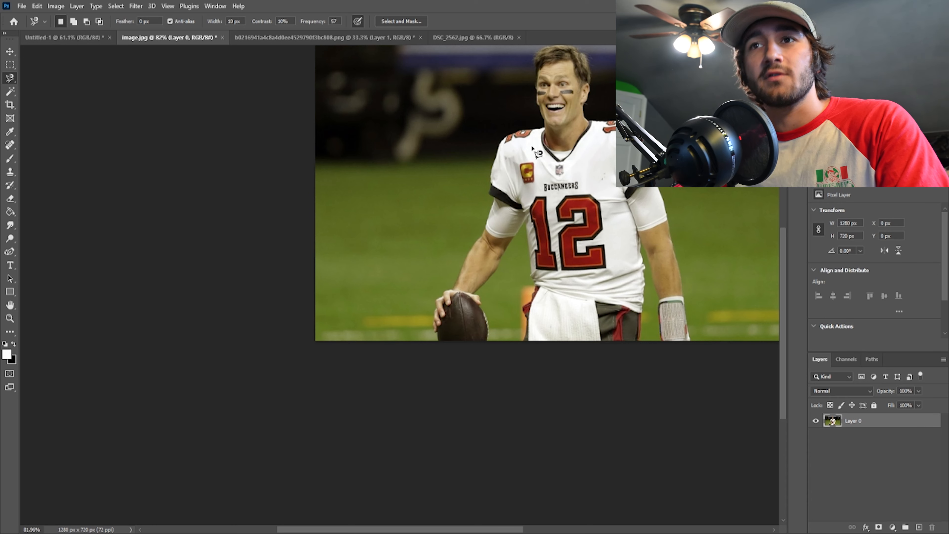
Select the football player in image.jpg with the Object Selection tool, enclosing him from head to waist in a rectangle
{"action": "key", "text": "ctrl+Tab"}
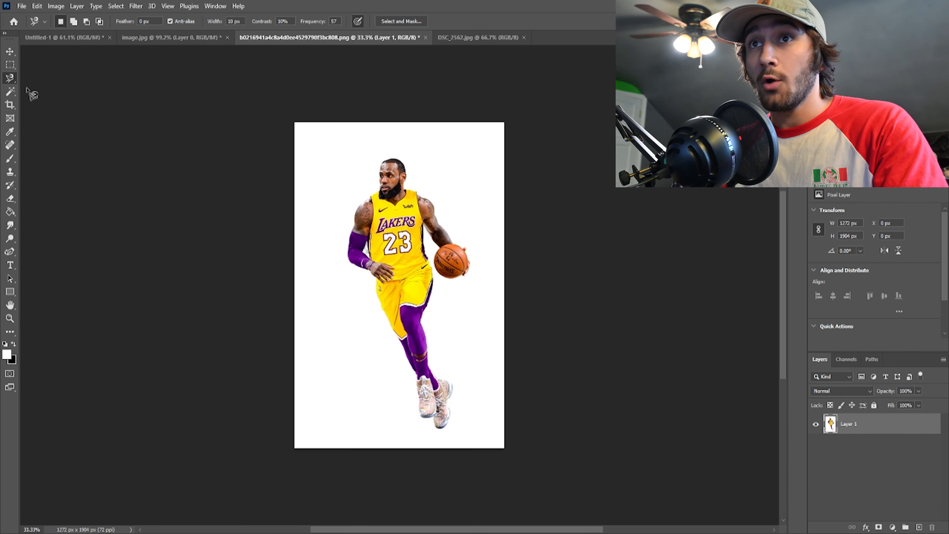
{"action": "left_click", "coordinate": [10, 93]}
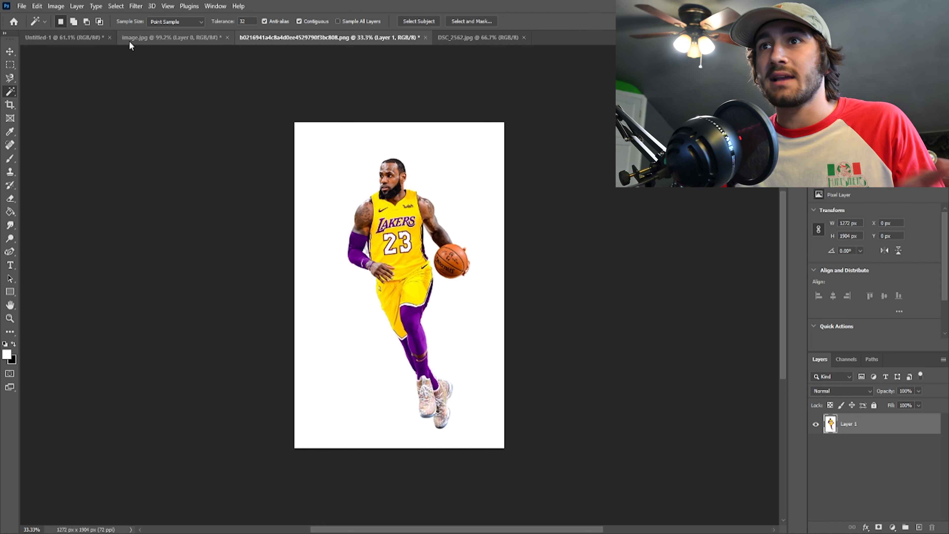
{"action": "left_click", "coordinate": [166, 37]}
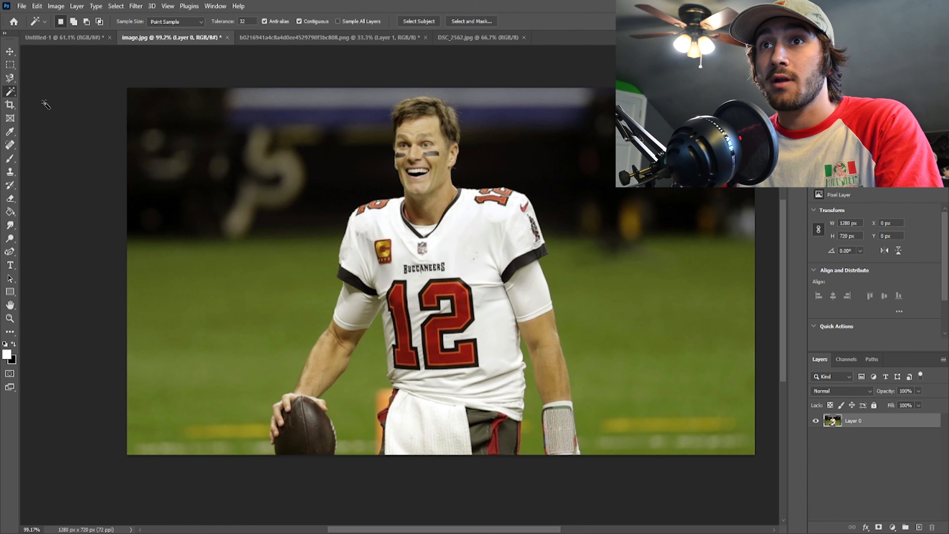
{"action": "key", "text": "shift+w"}
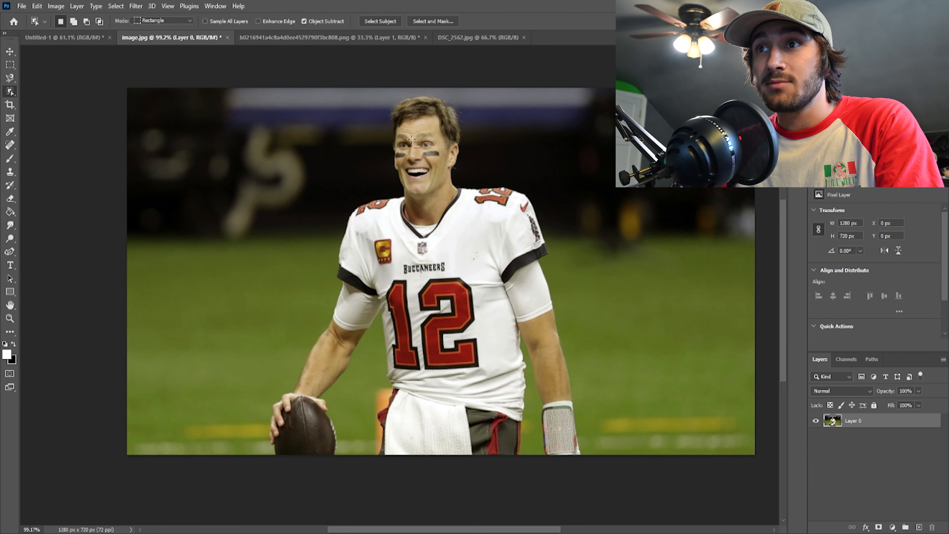
{"action": "left_click_drag", "start_coordinate": [216, 94], "coordinate": [658, 464]}
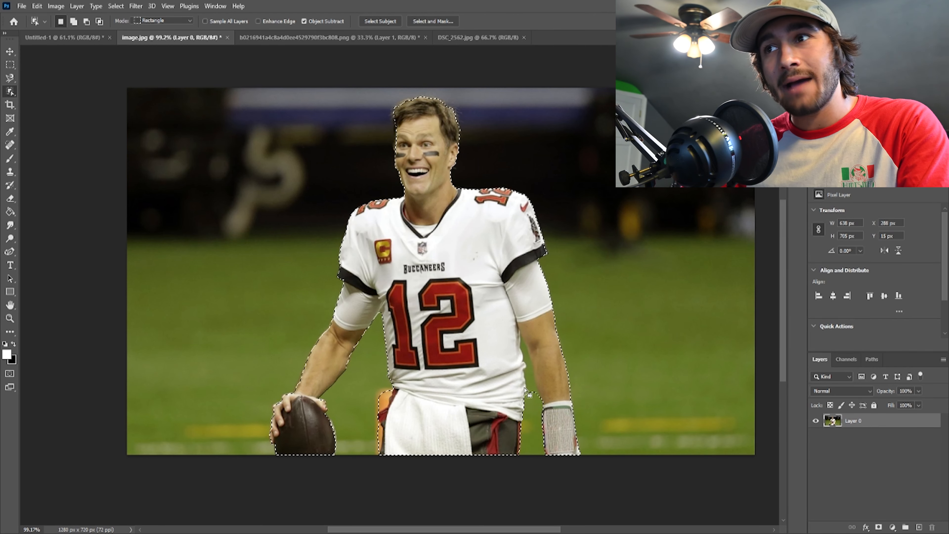
{"action": "scroll", "coordinate": [473, 166], "scroll_direction": "up", "scroll_amount": 5}
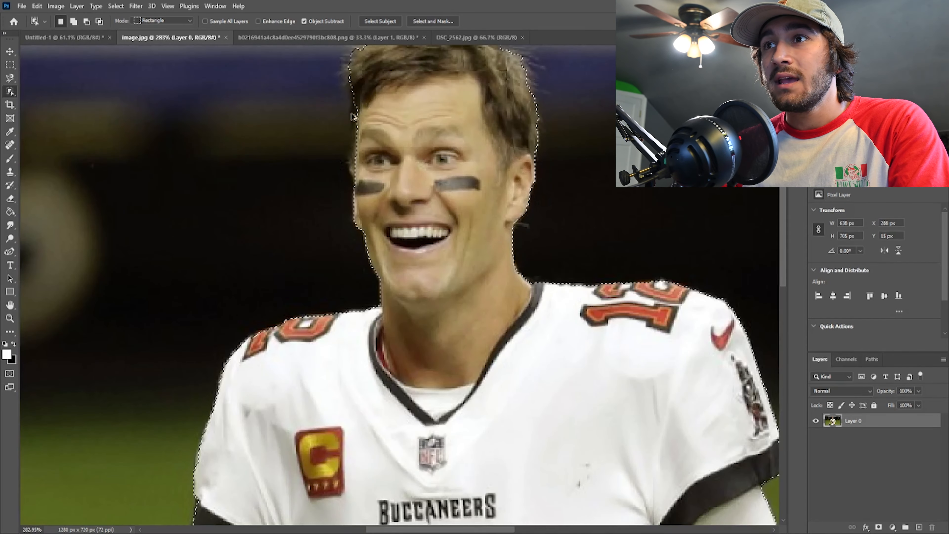
{"action": "scroll", "coordinate": [360, 212], "scroll_direction": "down", "scroll_amount": 6}
{"action": "scroll", "coordinate": [566, 434], "scroll_direction": "up", "scroll_amount": 2}
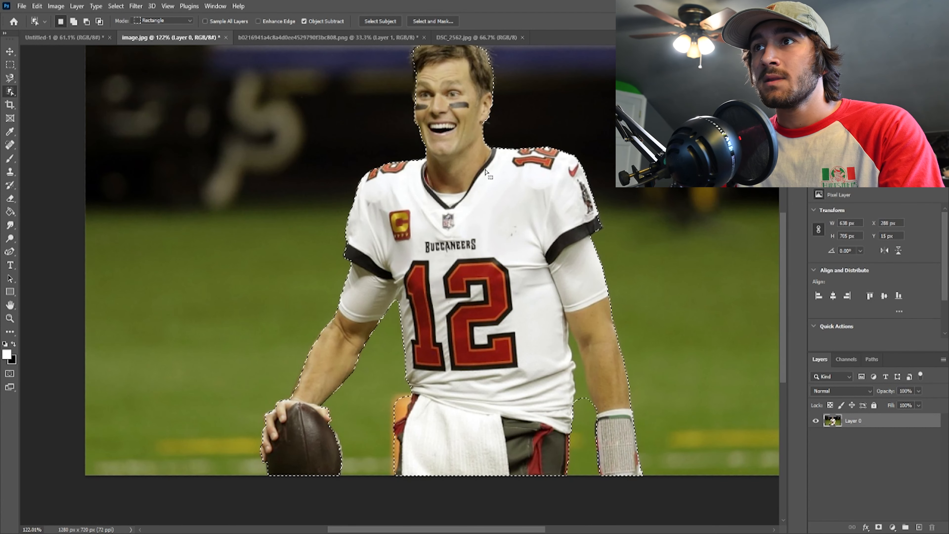
Select the basketball player in the PNG document with a rectangular Object Selection, inspect the outline, and deselect
{"action": "left_click", "coordinate": [395, 38]}
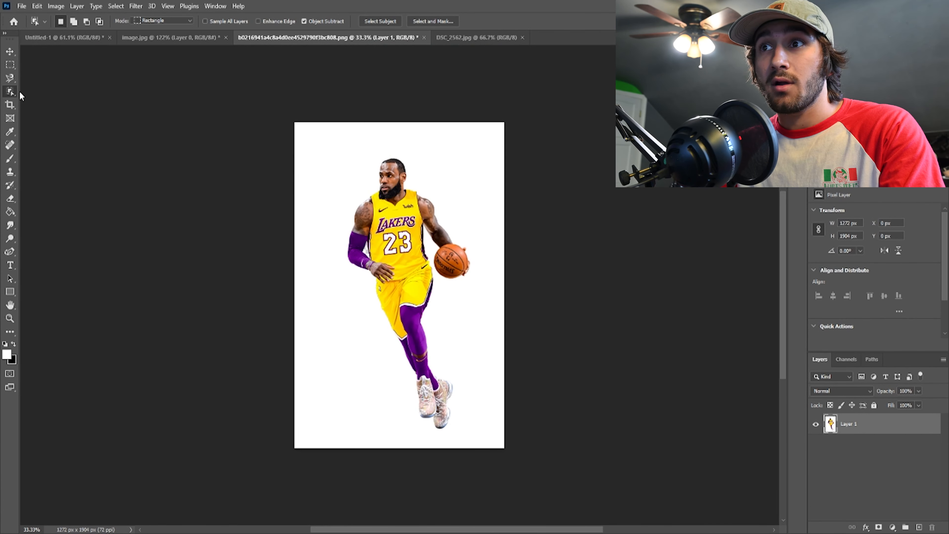
{"action": "left_click_drag", "start_coordinate": [328, 144], "coordinate": [492, 433]}
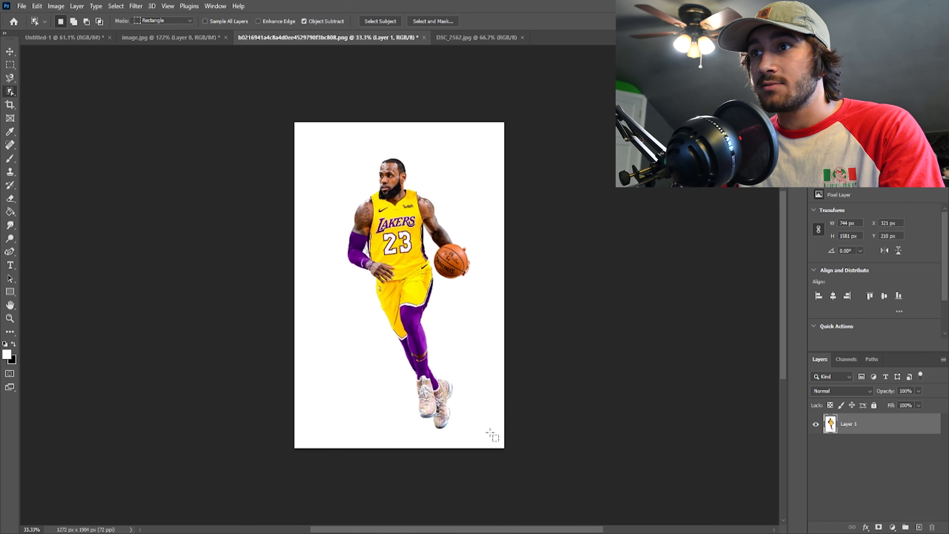
{"action": "scroll", "coordinate": [443, 261], "scroll_direction": "up", "scroll_amount": 11}
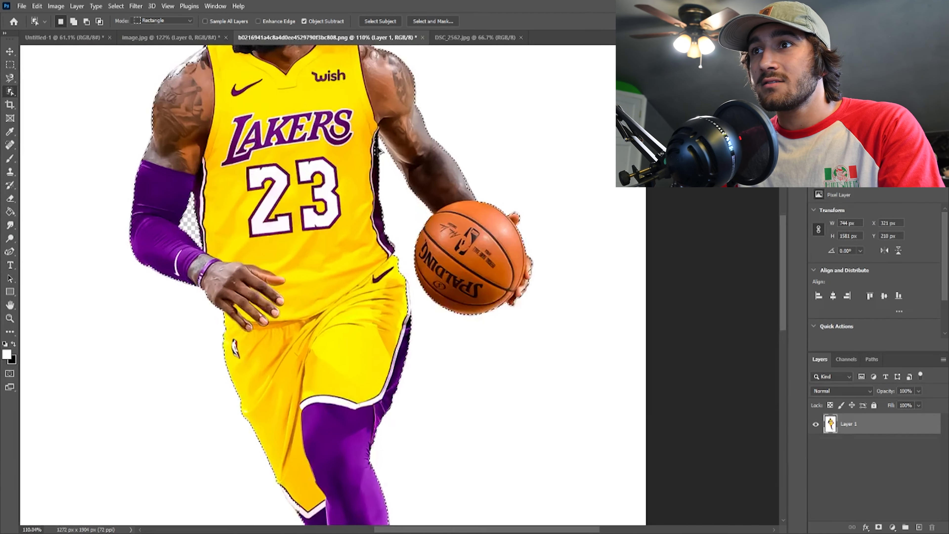
{"action": "scroll", "coordinate": [362, 114], "scroll_direction": "up", "scroll_amount": 6}
{"action": "scroll", "coordinate": [339, 262], "scroll_direction": "down", "scroll_amount": 14}
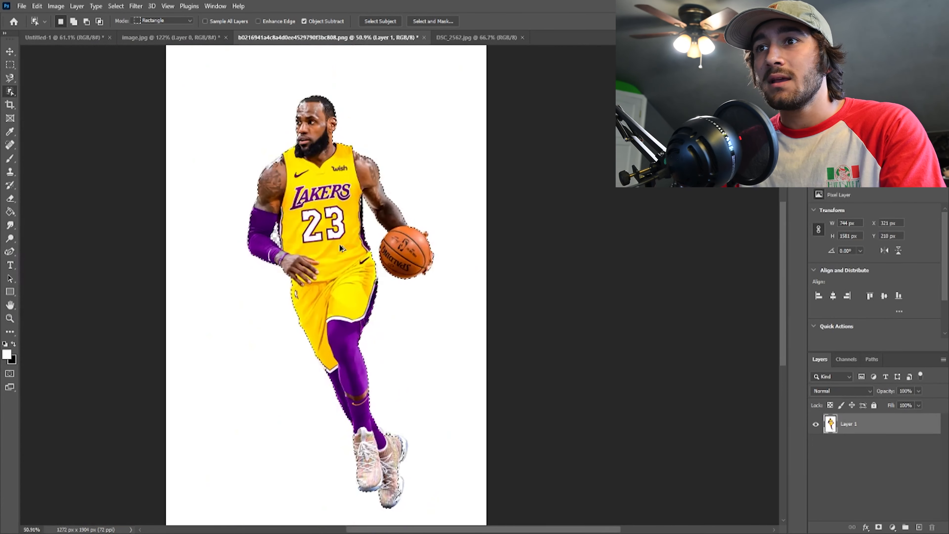
{"action": "key", "text": "ctrl+d"}
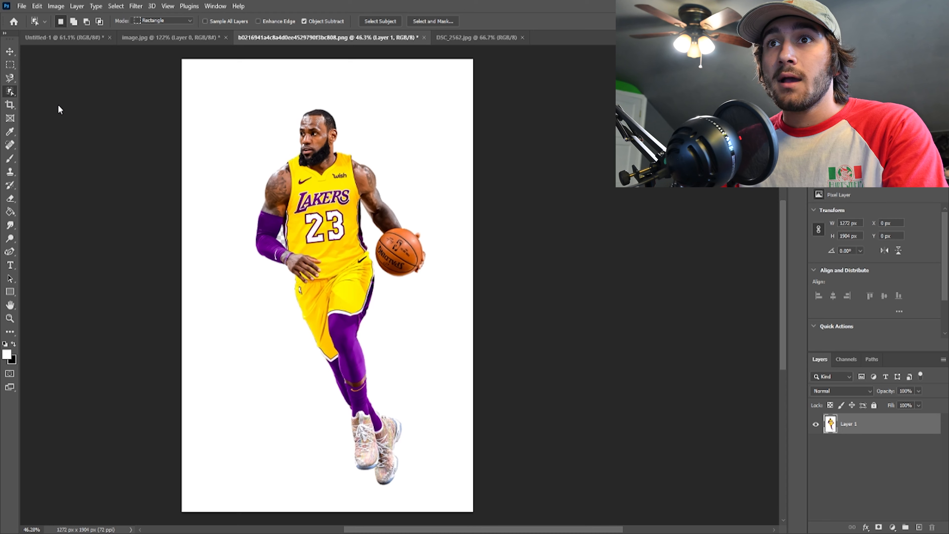
Select the white background around the basketball player with a 90 px Quick Selection brush, check its edge at the shoes, and deselect
{"action": "key", "text": "shift+w"}
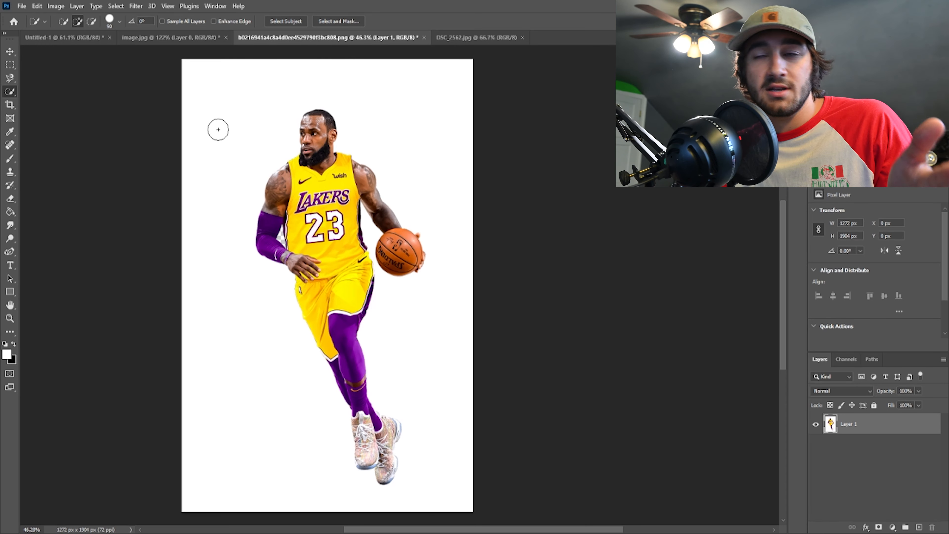
{"action": "mouse_move", "coordinate": [267, 95]}
{"action": "left_mouse_down"}
{"action": "mouse_move", "coordinate": [214, 178]}
{"action": "mouse_move", "coordinate": [209, 263]}
{"action": "mouse_move", "coordinate": [252, 297]}
{"action": "mouse_move", "coordinate": [287, 366]}
{"action": "mouse_move", "coordinate": [325, 501]}
{"action": "mouse_move", "coordinate": [380, 512]}
{"action": "mouse_move", "coordinate": [413, 504]}
{"action": "mouse_move", "coordinate": [427, 425]}
{"action": "mouse_move", "coordinate": [424, 388]}
{"action": "mouse_move", "coordinate": [404, 368]}
{"action": "mouse_move", "coordinate": [393, 332]}
{"action": "mouse_move", "coordinate": [410, 320]}
{"action": "left_mouse_up"}
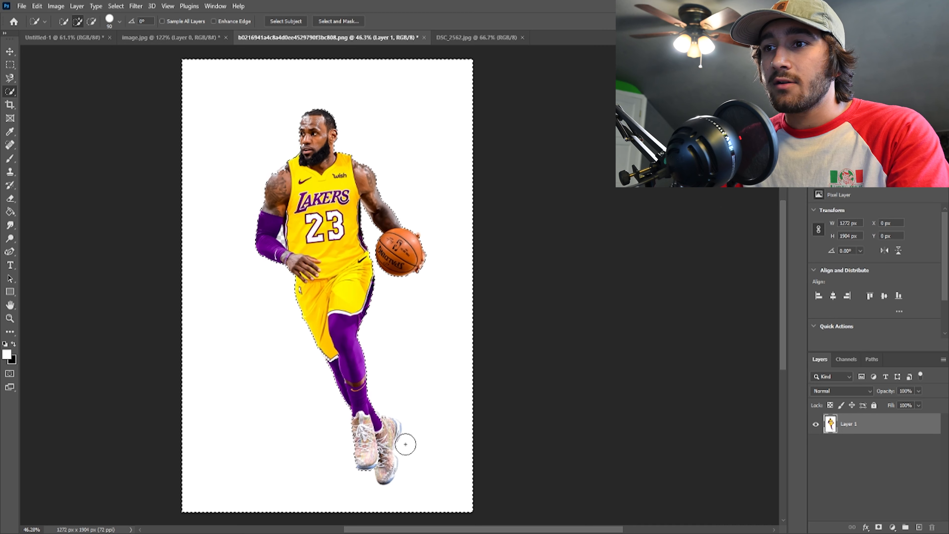
{"action": "scroll", "coordinate": [404, 449], "scroll_direction": "up", "scroll_amount": 3}
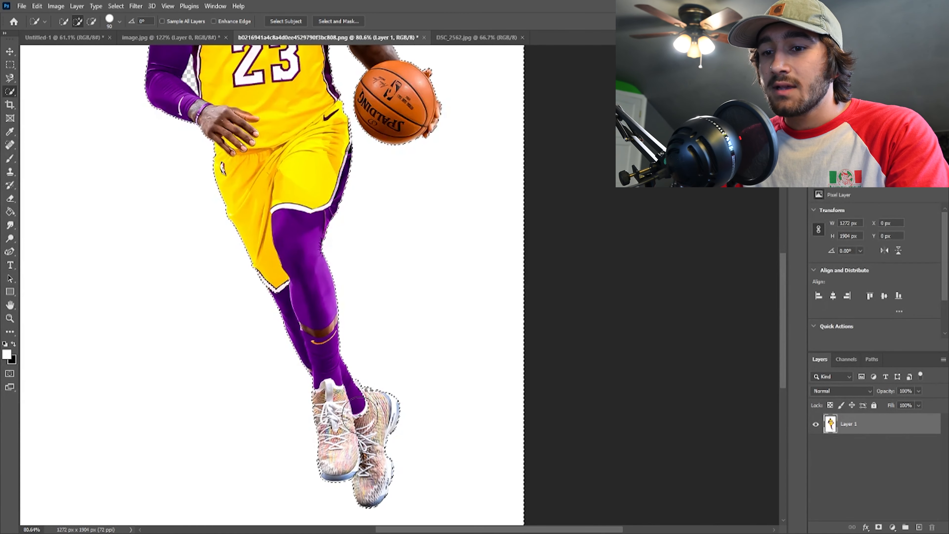
{"action": "key", "text": "alt"}
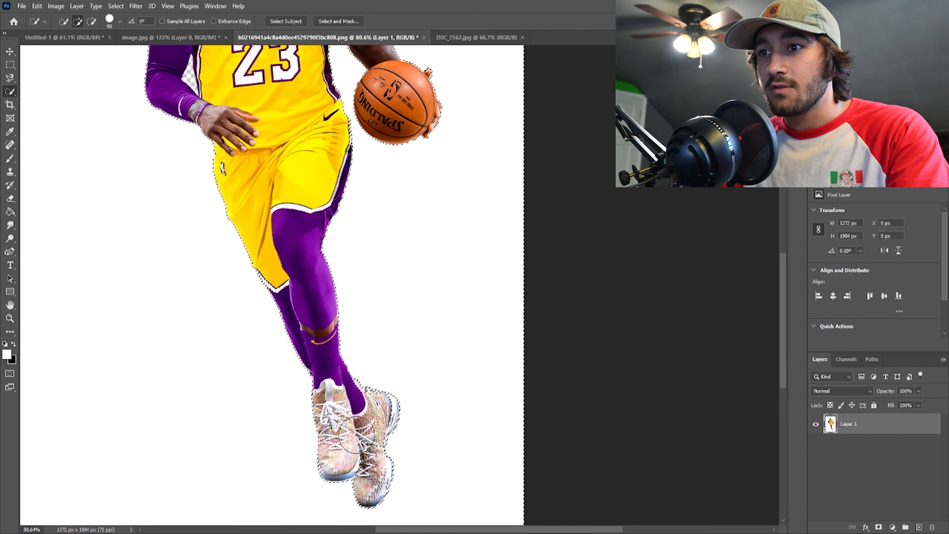
{"action": "key", "text": "alt"}
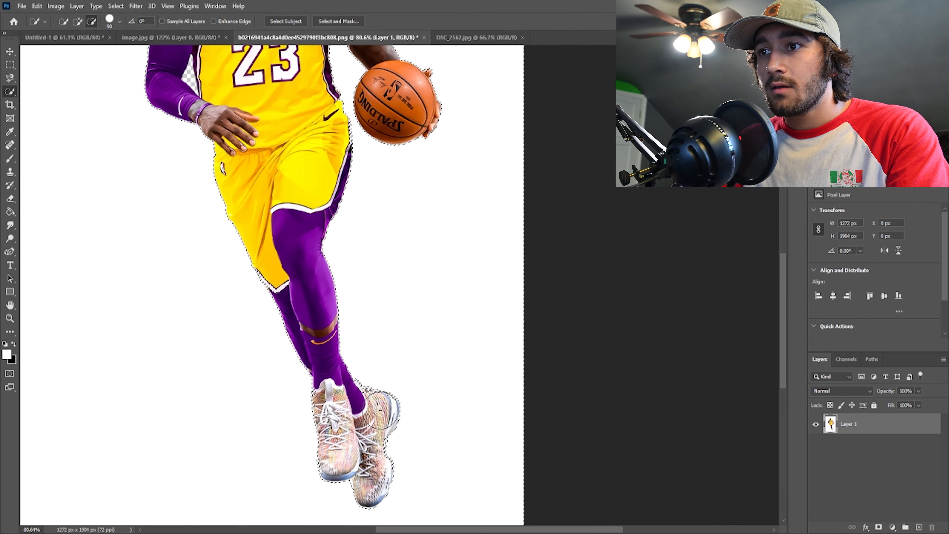
{"action": "scroll", "coordinate": [366, 279], "scroll_direction": "down", "scroll_amount": 9}
{"action": "scroll", "coordinate": [362, 249], "scroll_direction": "up", "scroll_amount": 4}
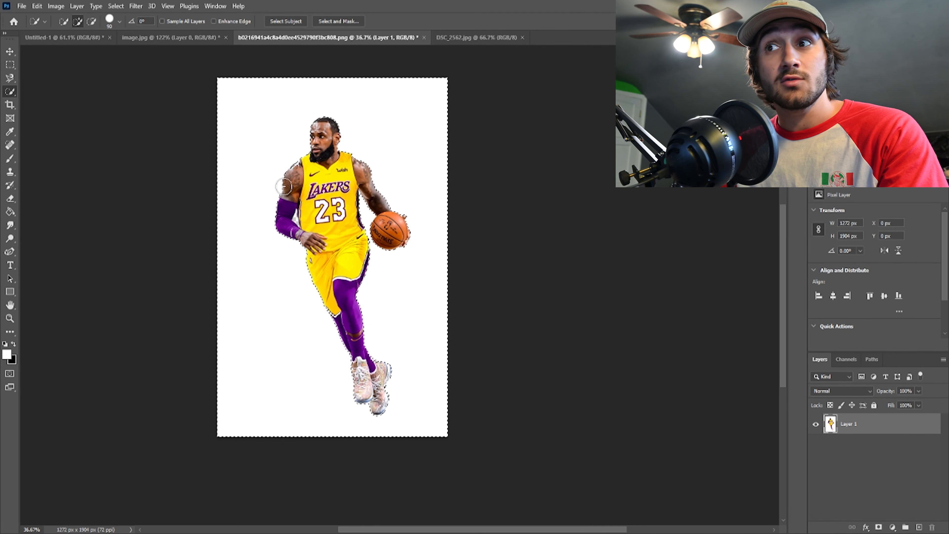
{"action": "key", "text": "ctrl+d"}
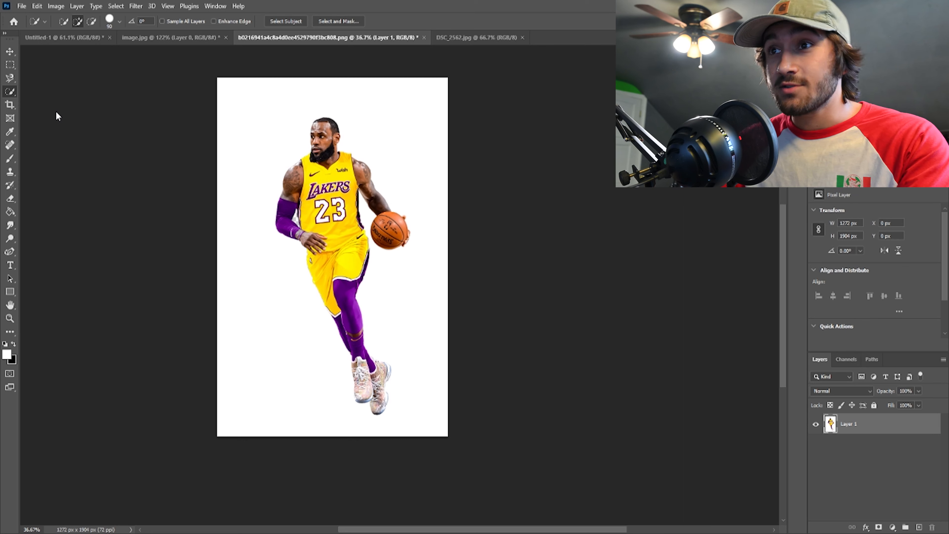
Select the white background around the basketball player using the Magic Wand with Point Sample, tolerance 32 and Contiguous enabled
{"action": "key", "text": "shift+w"}
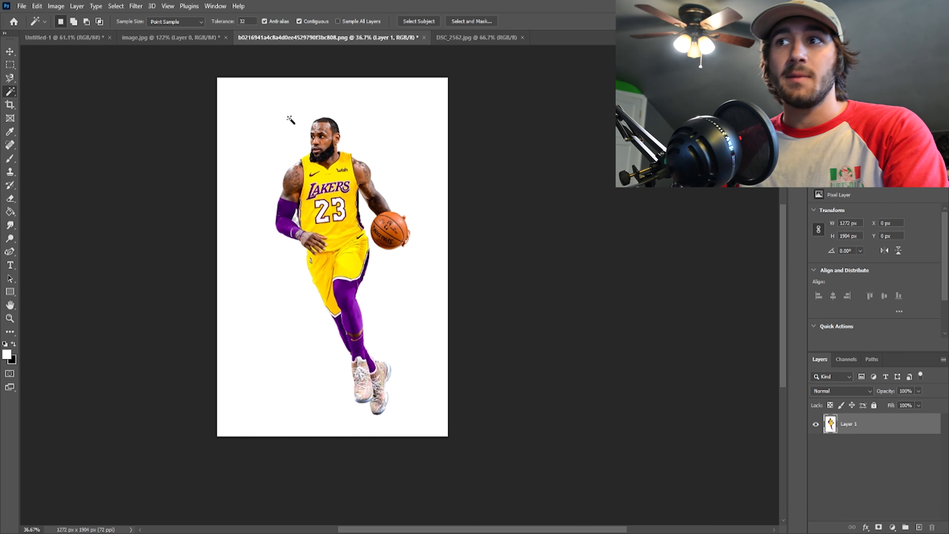
{"action": "scroll", "coordinate": [310, 180], "scroll_direction": "up", "scroll_amount": 1}
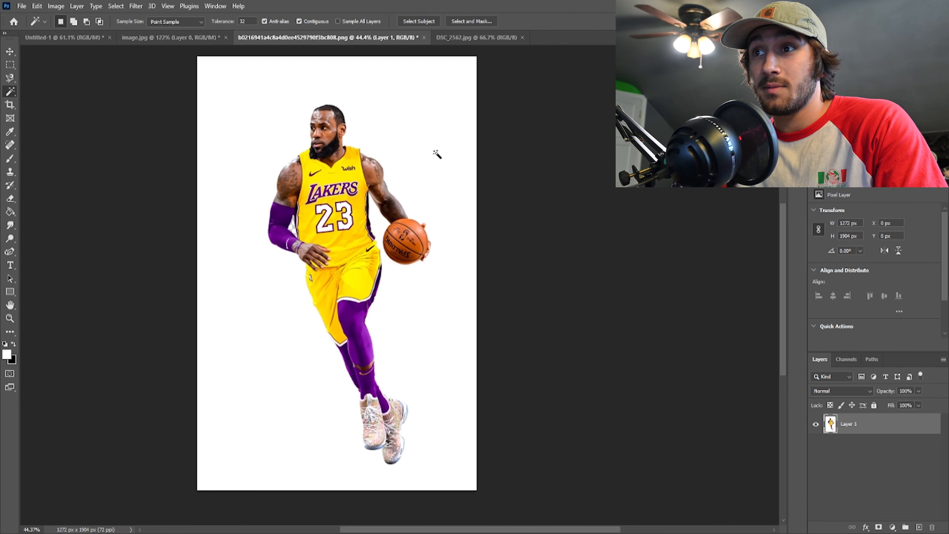
{"action": "left_click", "coordinate": [437, 153]}
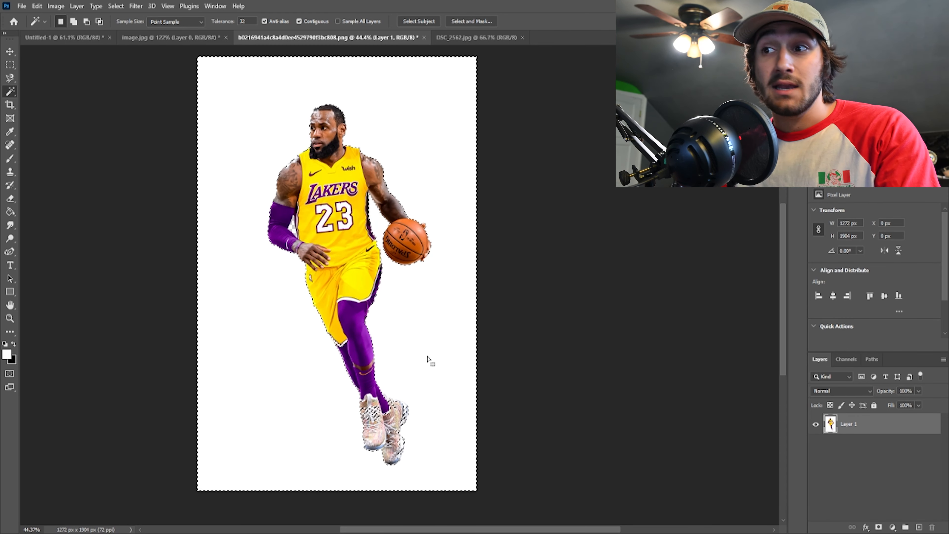
{"action": "scroll", "coordinate": [426, 358], "scroll_direction": "up", "scroll_amount": 5}
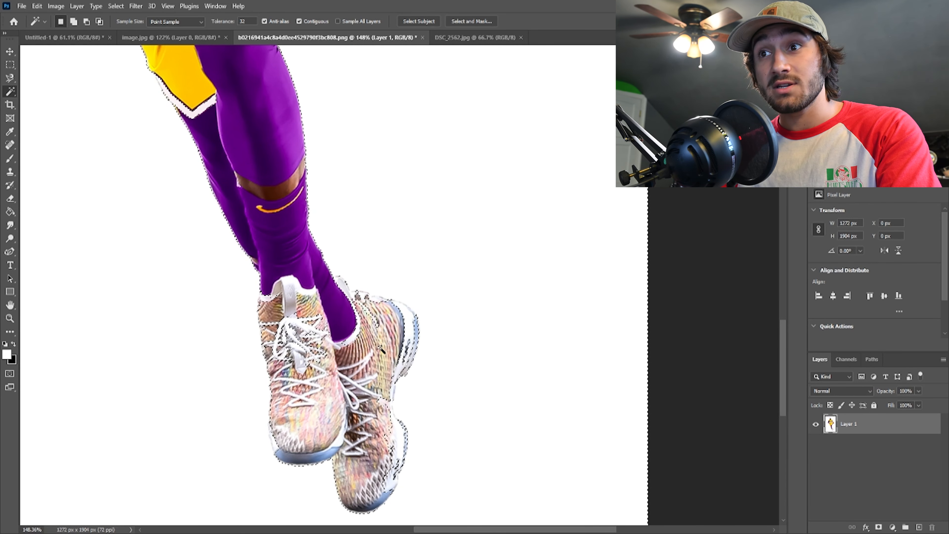
{"action": "scroll", "coordinate": [382, 350], "scroll_direction": "down", "scroll_amount": 5}
{"action": "left_click", "coordinate": [299, 22]}
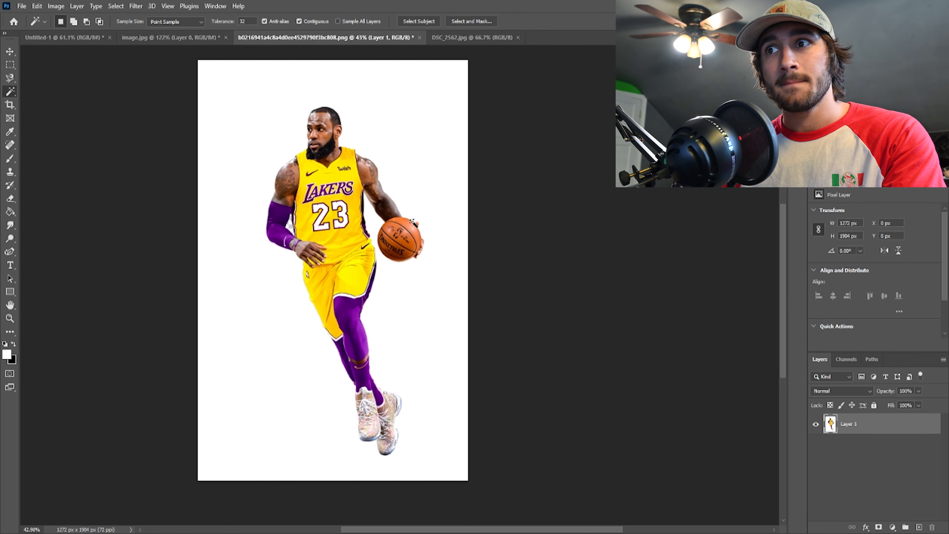
{"action": "left_click", "coordinate": [430, 150]}
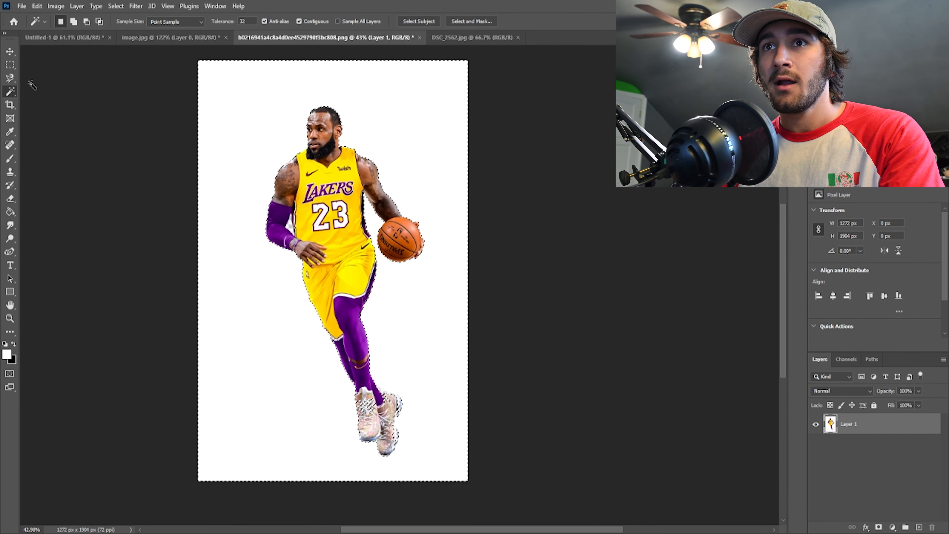
Subtract the stray selected patches on both shoes from the background selection using a 30 px Quick Selection brush
{"action": "key", "text": "shift+w"}
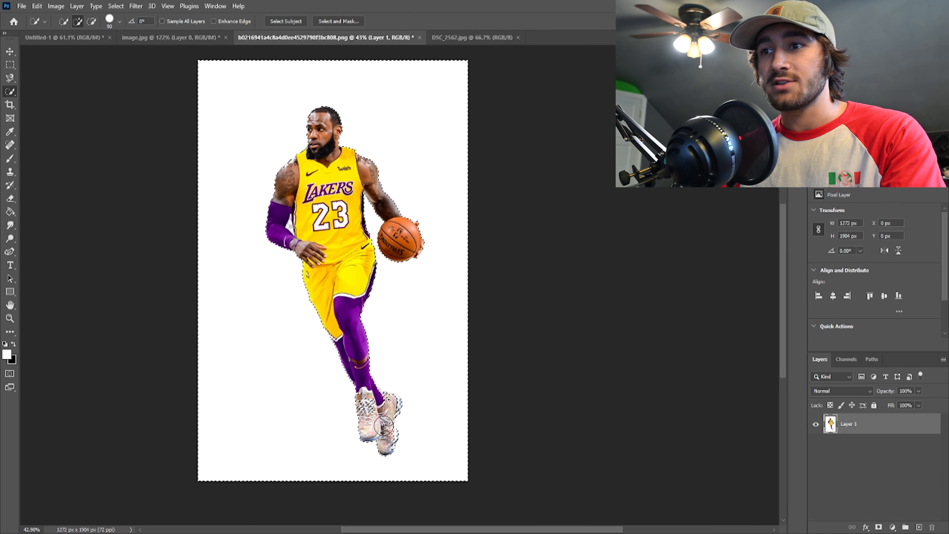
{"action": "scroll", "coordinate": [396, 447], "scroll_direction": "up", "scroll_amount": 3}
{"action": "scroll", "coordinate": [397, 448], "scroll_direction": "up", "scroll_amount": 4}
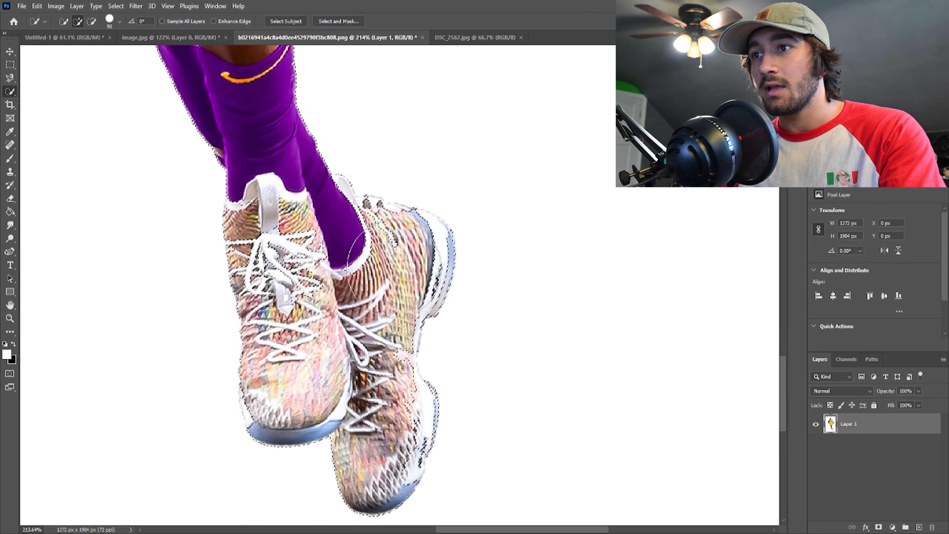
{"action": "key", "text": "bracketleft"}
{"action": "key", "text": "bracketleft"}
{"action": "key", "text": "bracketleft"}
{"action": "key", "text": "bracketleft"}
{"action": "key", "text": "bracketleft"}
{"action": "key", "text": "bracketleft"}
{"action": "key", "text": "bracketleft"}
{"action": "key", "text": "bracketleft"}
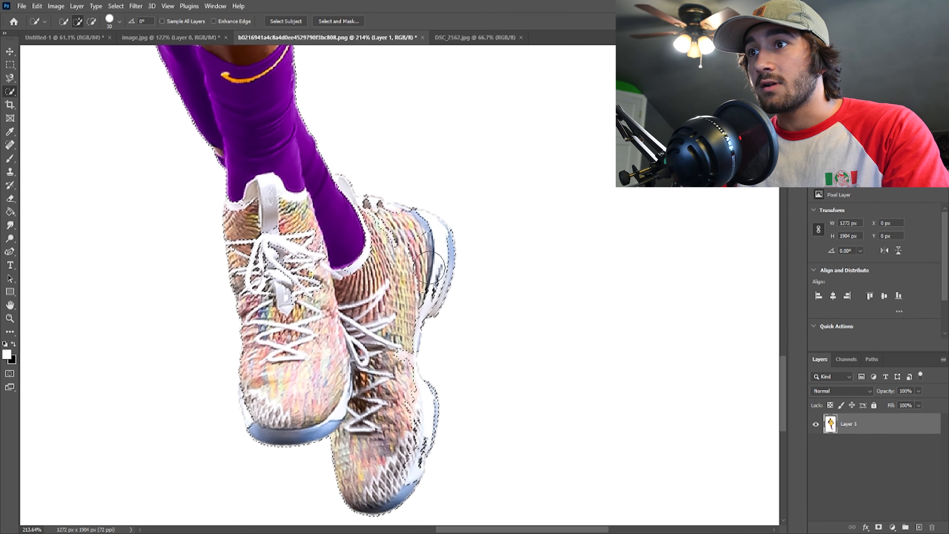
{"action": "key", "text": "alt"}
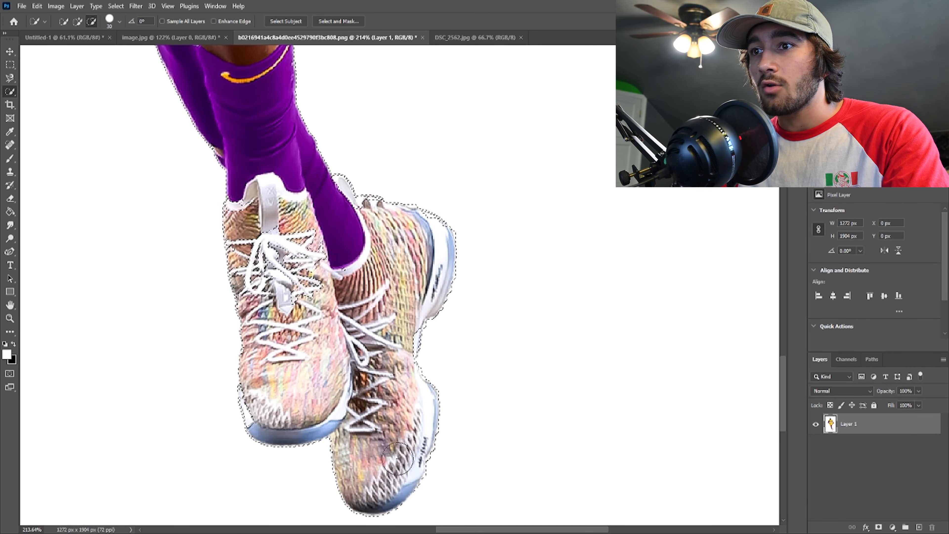
{"action": "key", "text": "alt"}
{"action": "key", "text": "alt"}
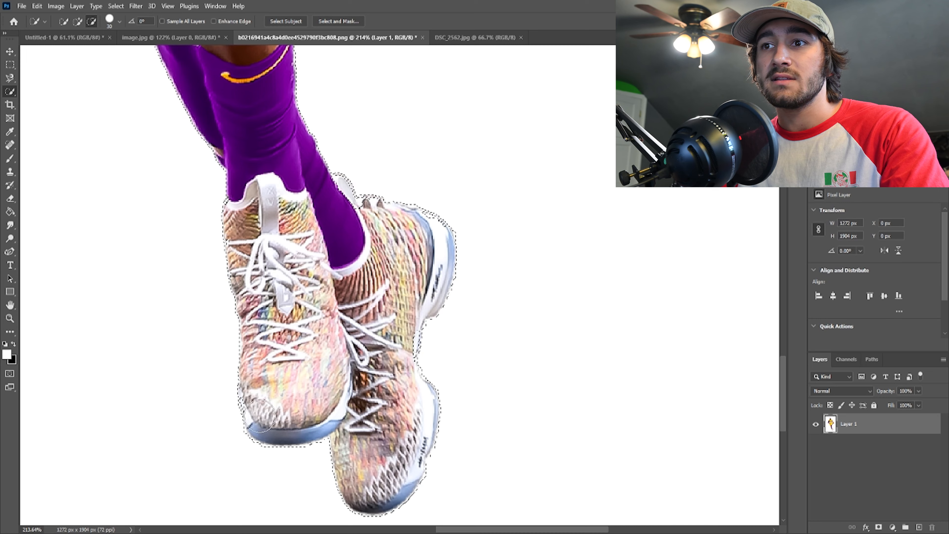
{"action": "scroll", "coordinate": [258, 396], "scroll_direction": "down", "scroll_amount": 8}
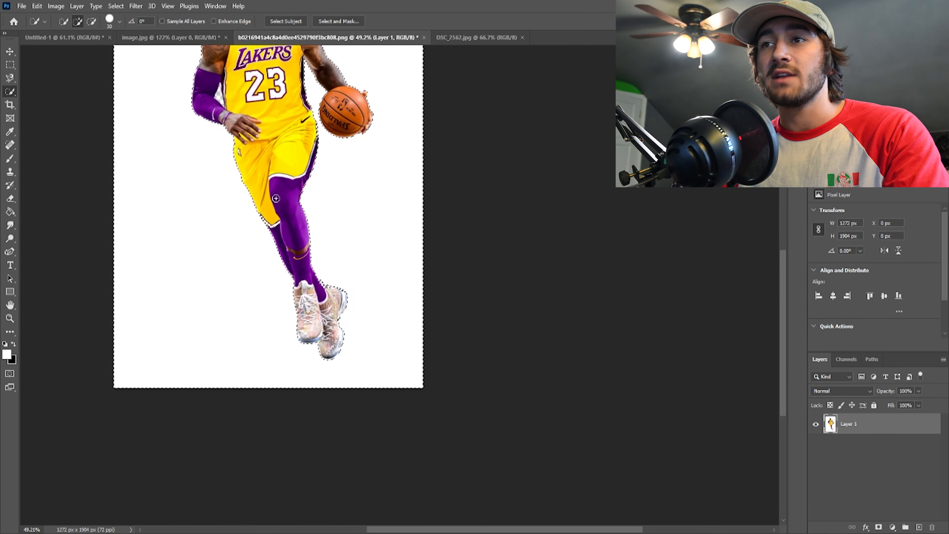